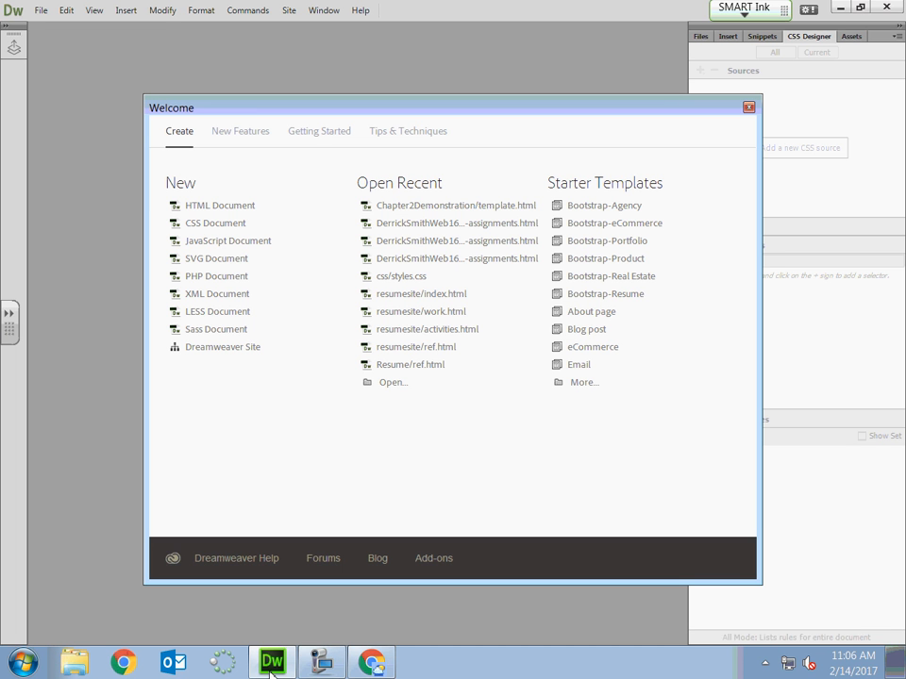
# Dismiss the Welcome window, show the site files, and start a new site definition from the site manager.
pyautogui.click(749, 108)
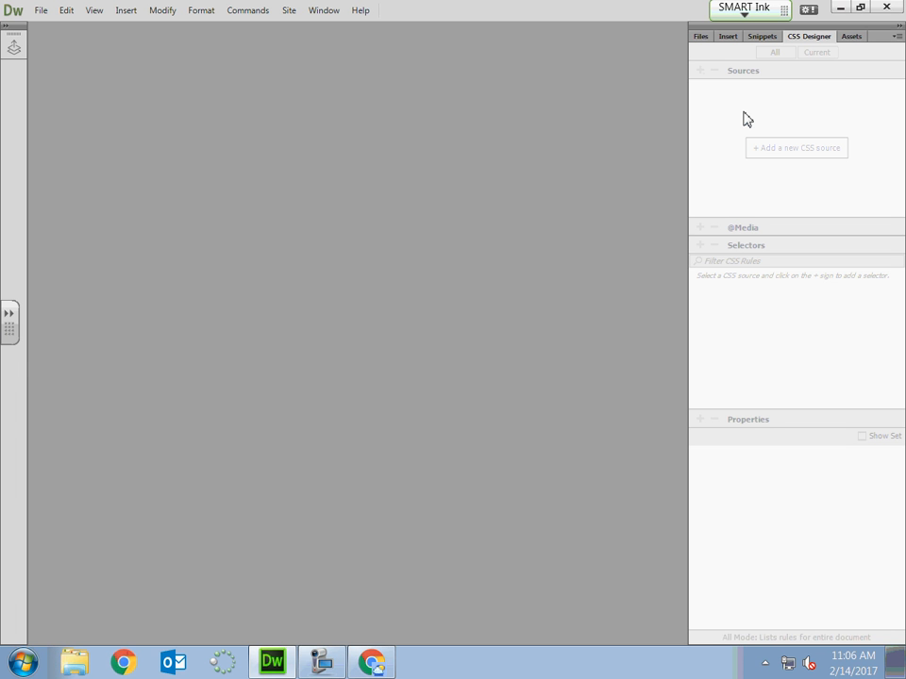
pyautogui.click(700, 36)
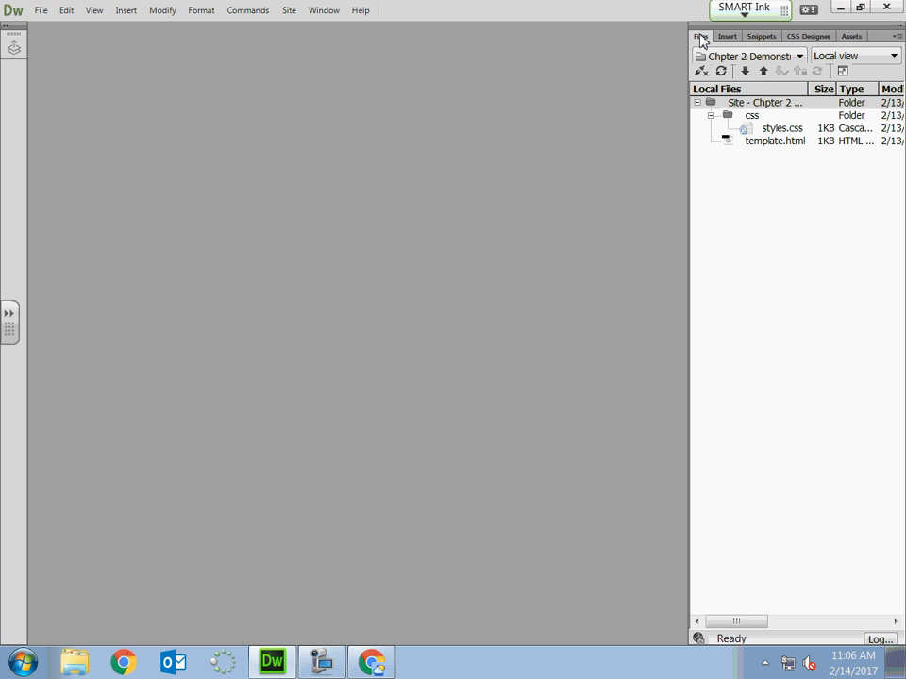
pyautogui.click(289, 10)
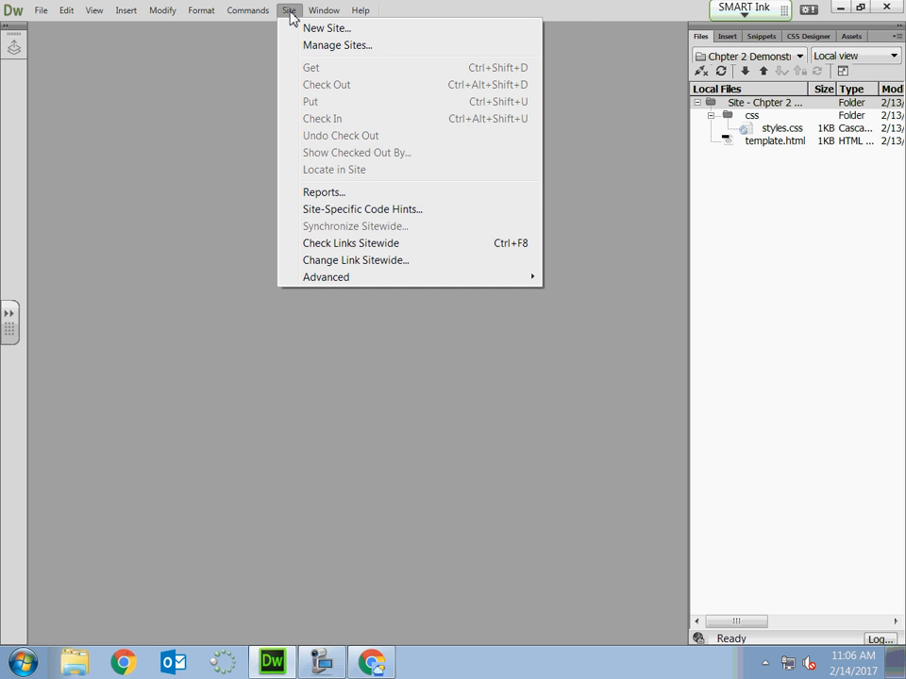
pyautogui.click(337, 45)
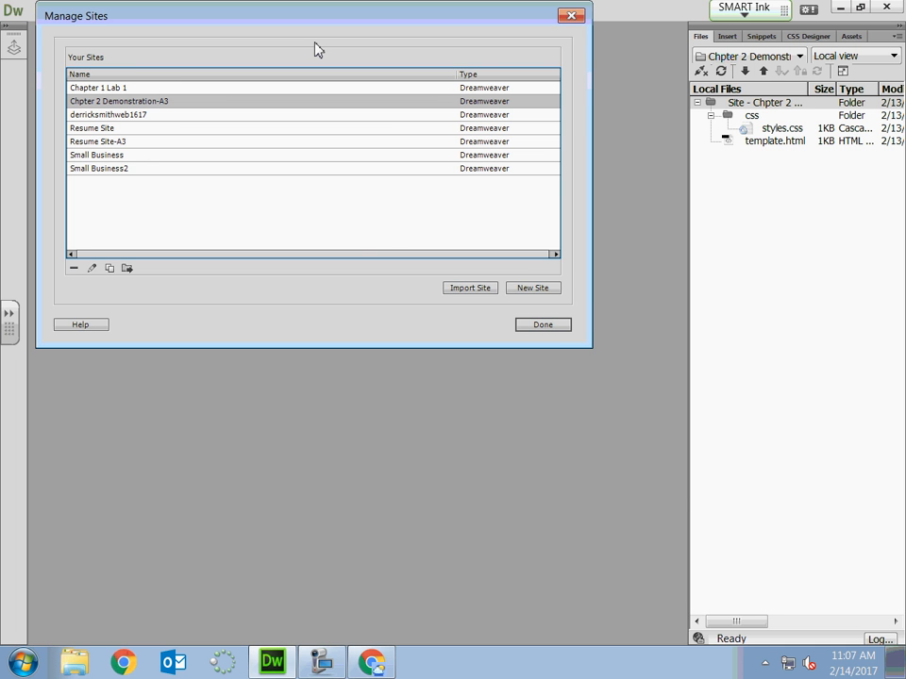
pyautogui.click(533, 288)
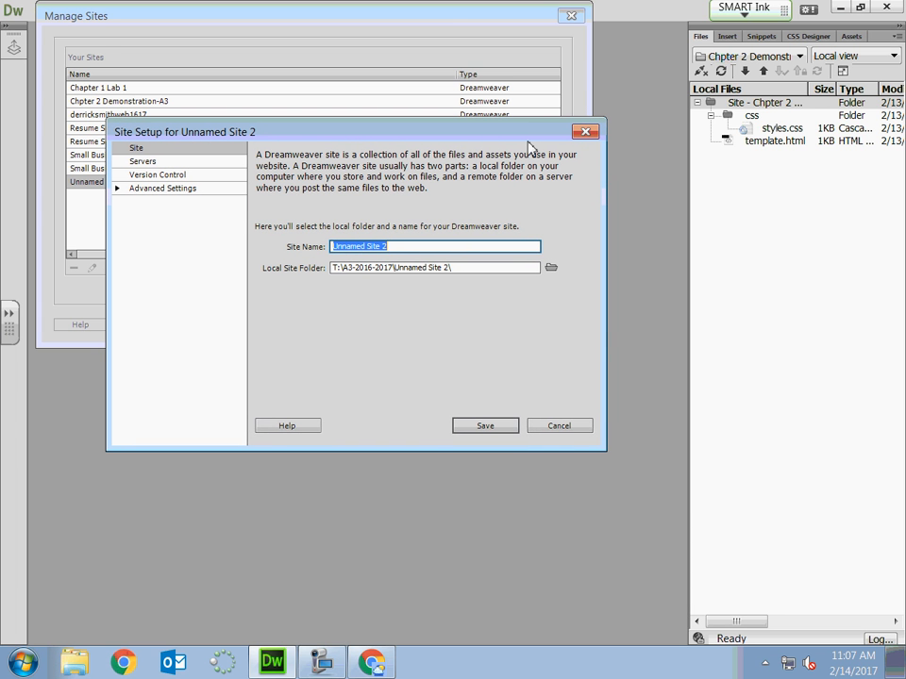
# Name the new site Chp2Demonstration-B2.
pyautogui.press('BackSpace')
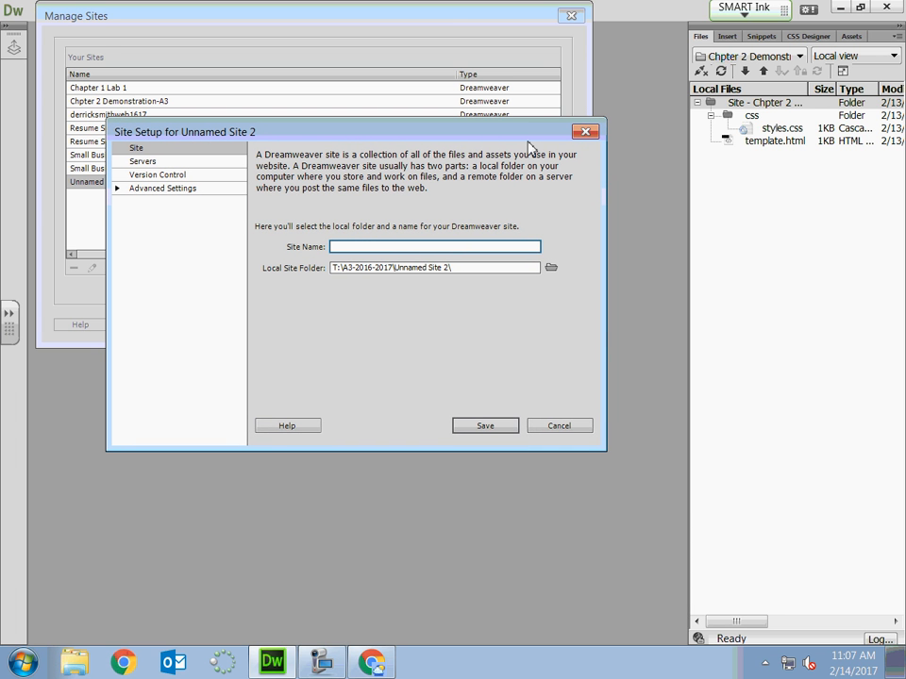
pyautogui.write('Chp2Demonstration-B2')
# Set the local site folder to Chapter2Demonstration-B2 inside B2-2016-2017 on the T: drive, and save the site.
pyautogui.click(551, 267)
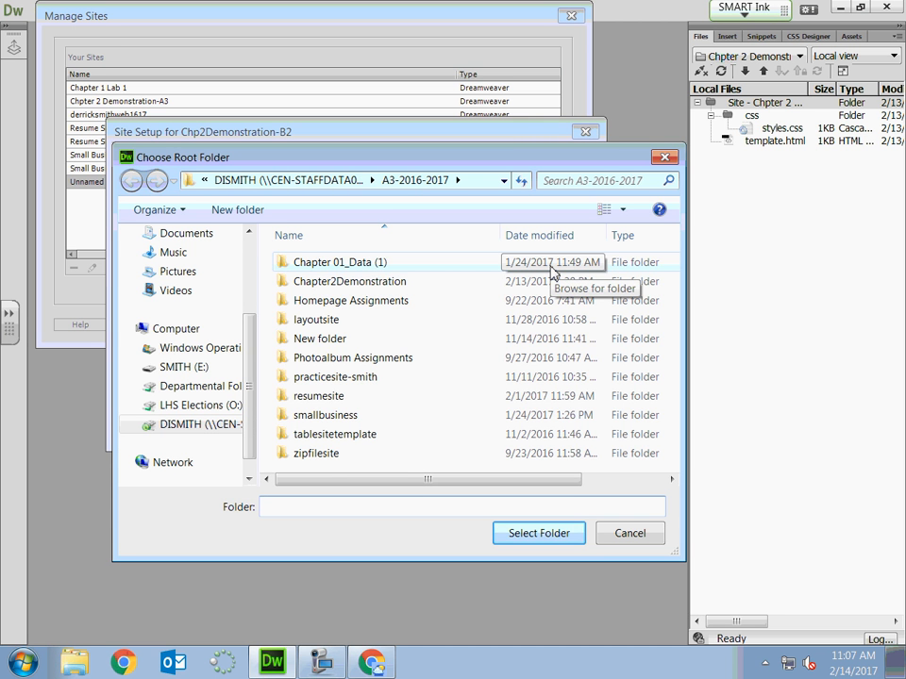
pyautogui.click(168, 427)
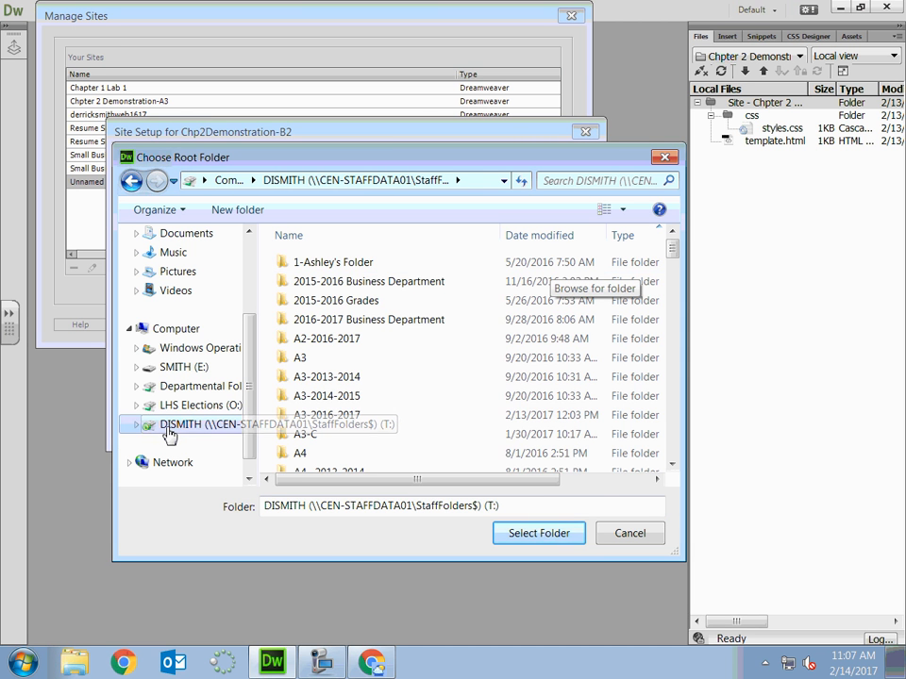
pyautogui.moveTo(672, 248); pyautogui.dragTo(677, 293)
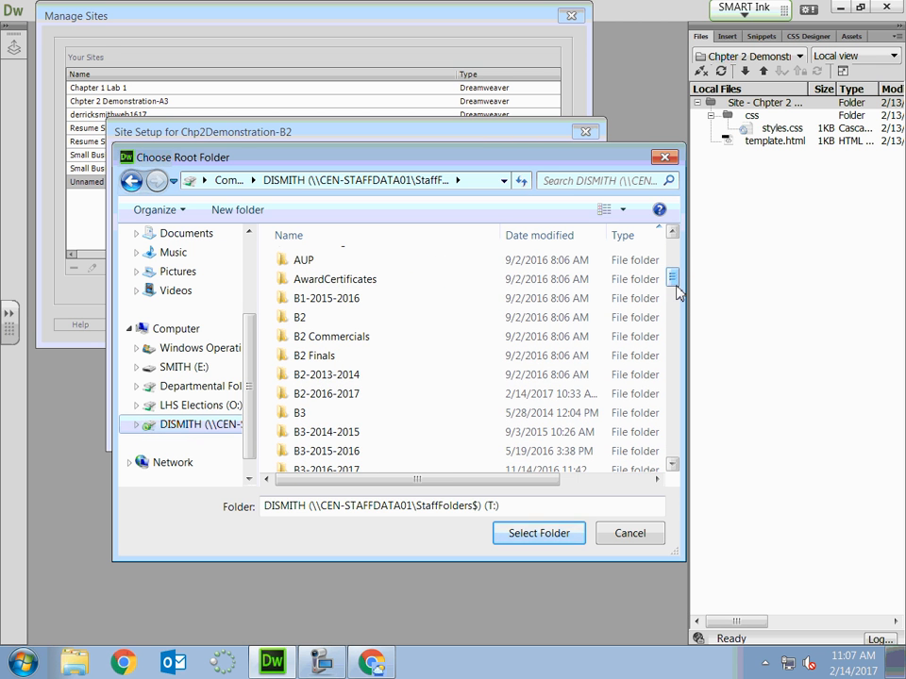
pyautogui.doubleClick(442, 394)
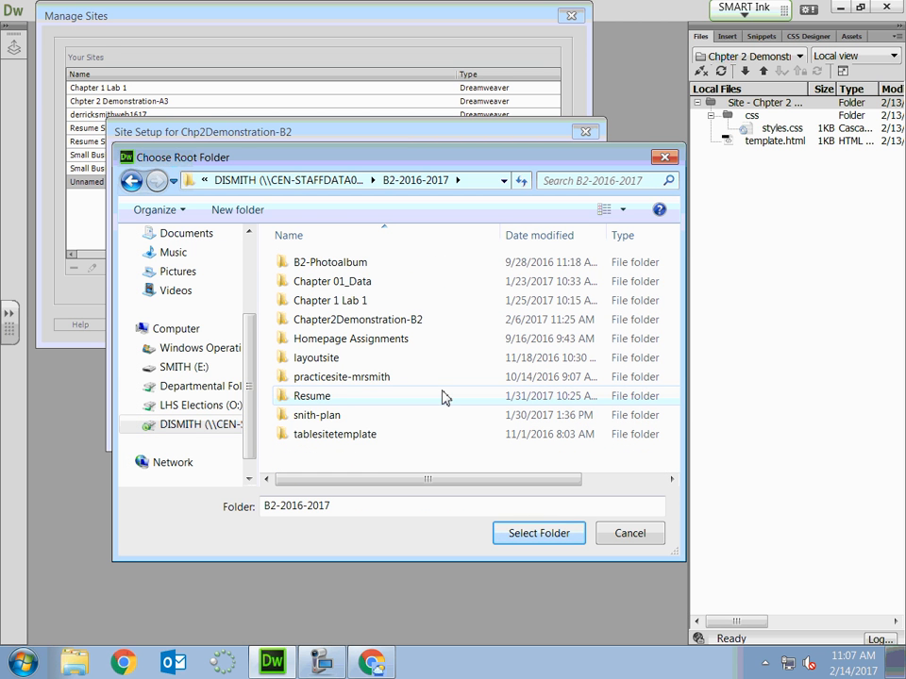
pyautogui.doubleClick(491, 321)
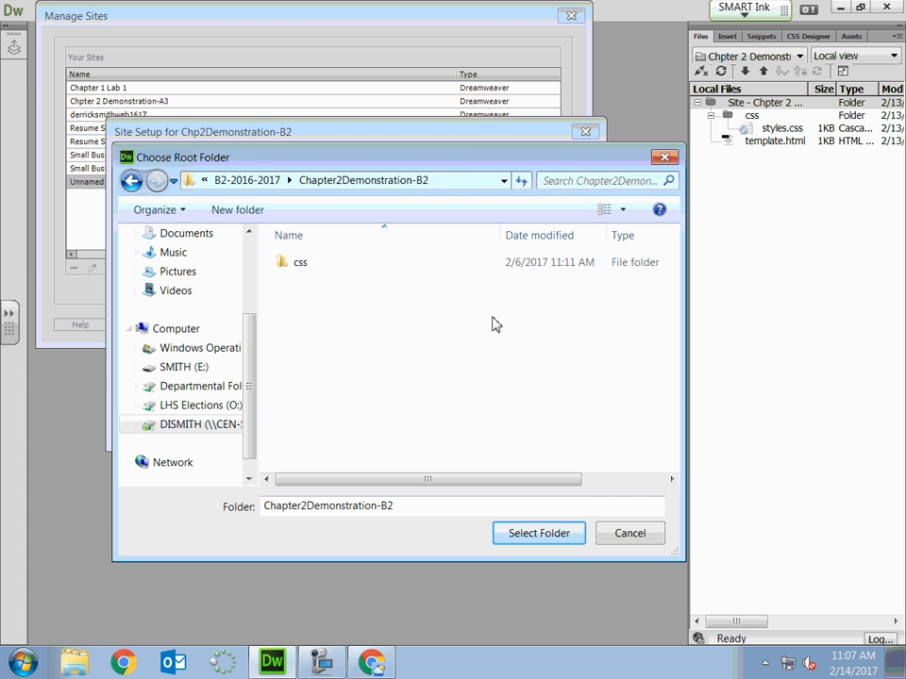
pyautogui.click(551, 539)
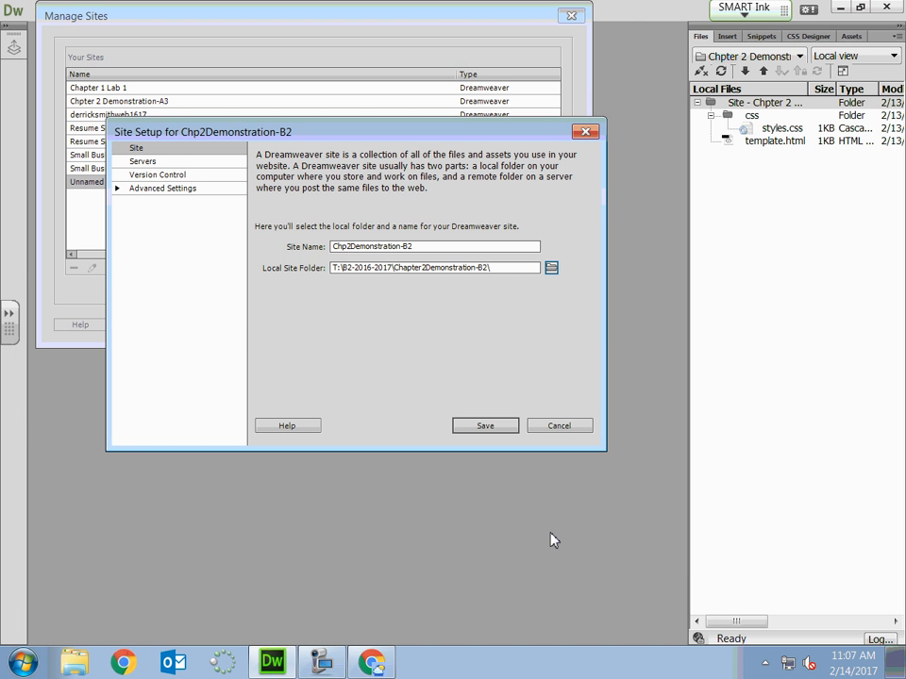
pyautogui.click(486, 427)
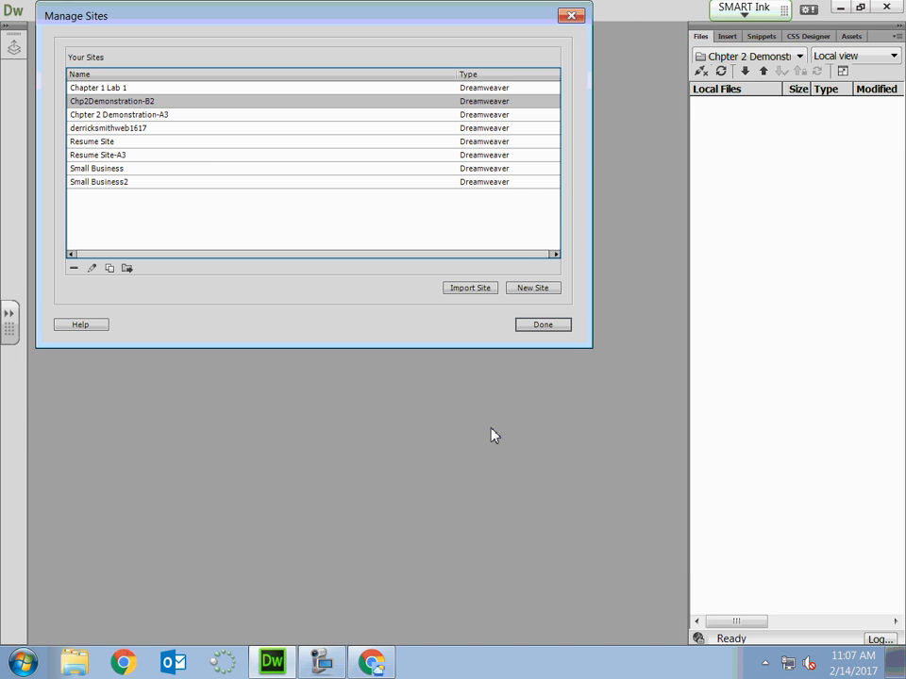
pyautogui.click(558, 325)
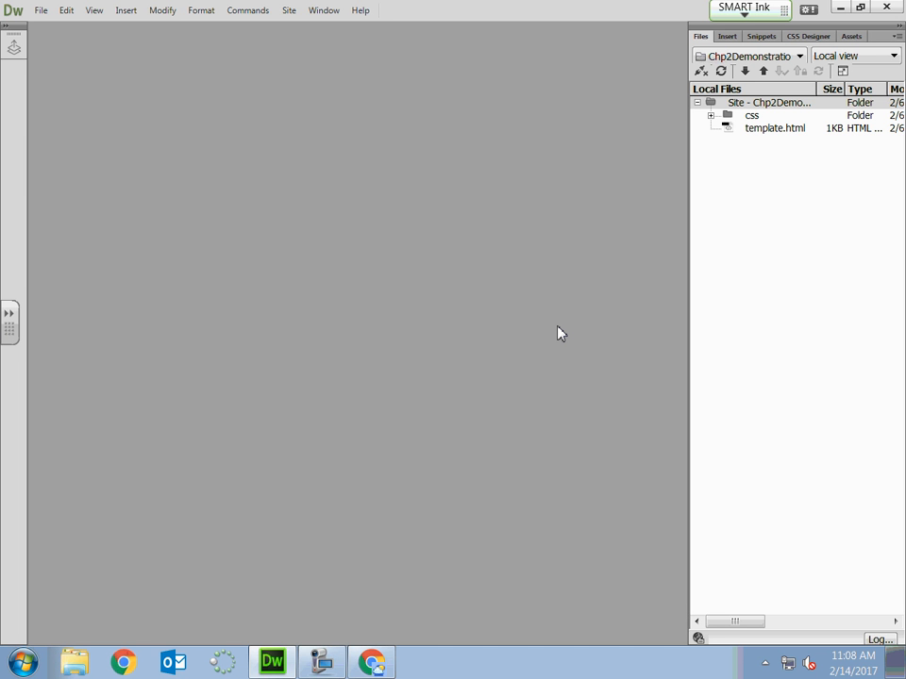
# Open template.html from the root of the Chp2Demonstration-B2 site.
pyautogui.click(748, 104)
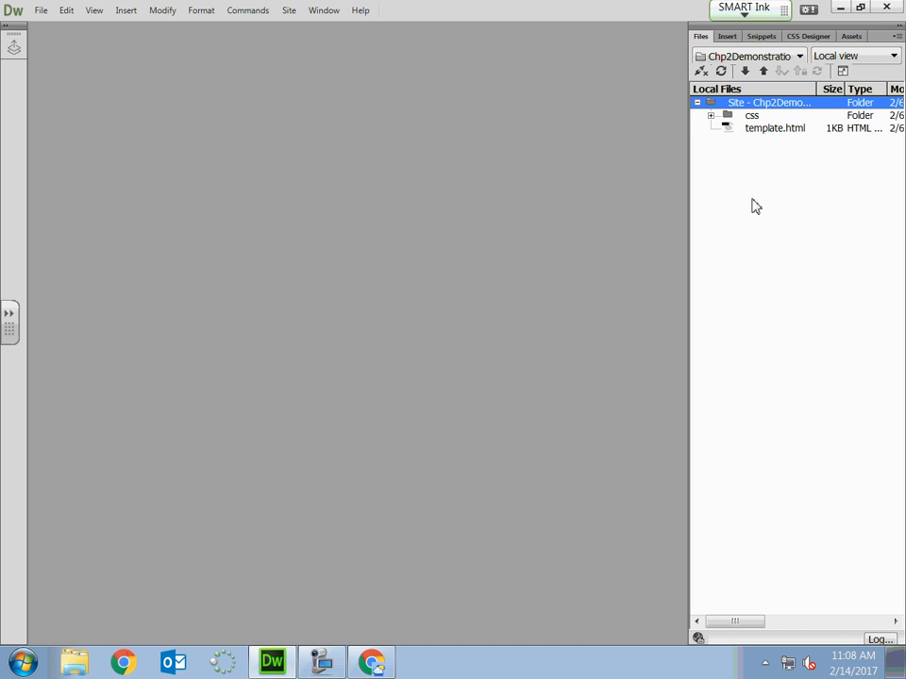
pyautogui.click(754, 117)
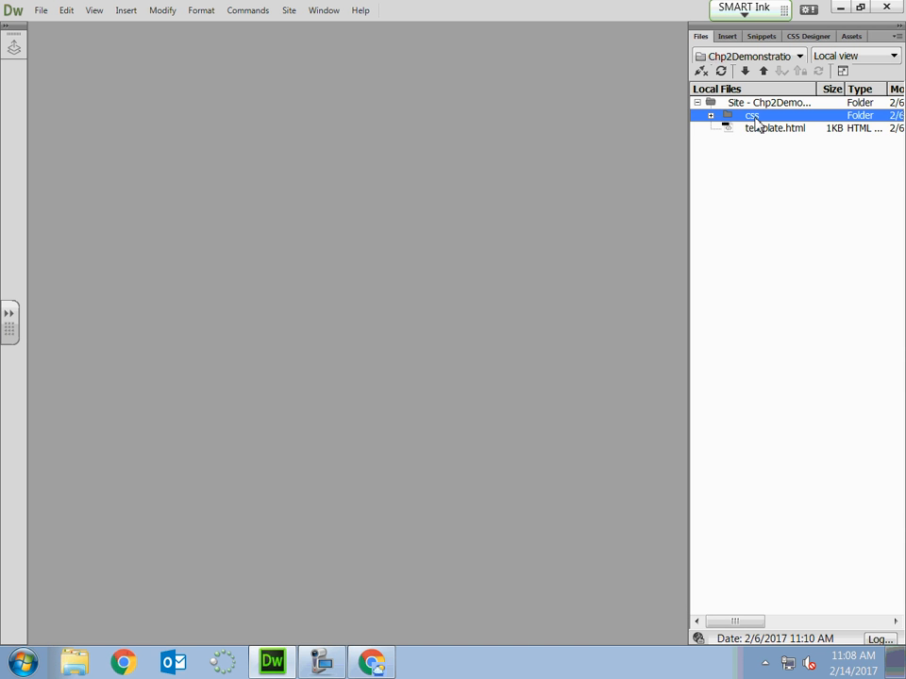
pyautogui.click(786, 129)
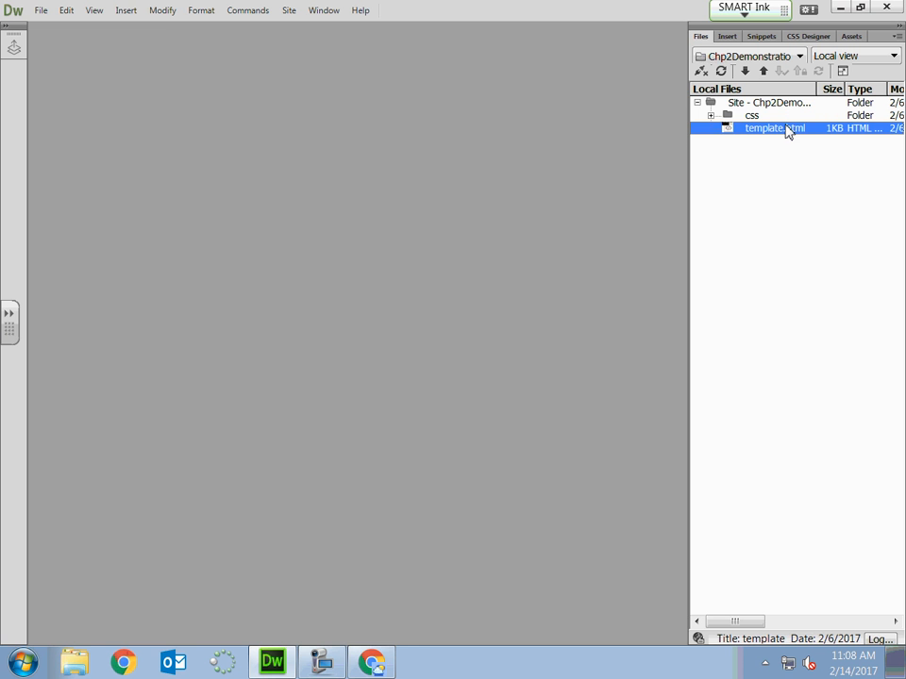
pyautogui.doubleClick(787, 129)
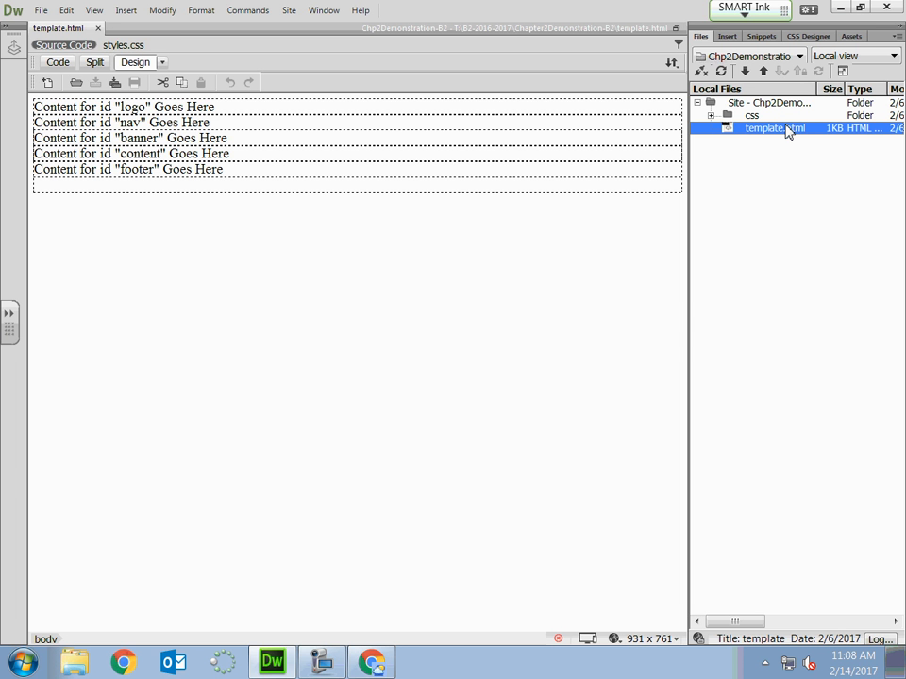
# Switch to Chrome, return from the PDF to the Web Design Assignments page, reload it, and review the Tuesday February 14, 2017 B Day assignments.
pyautogui.click(373, 665)
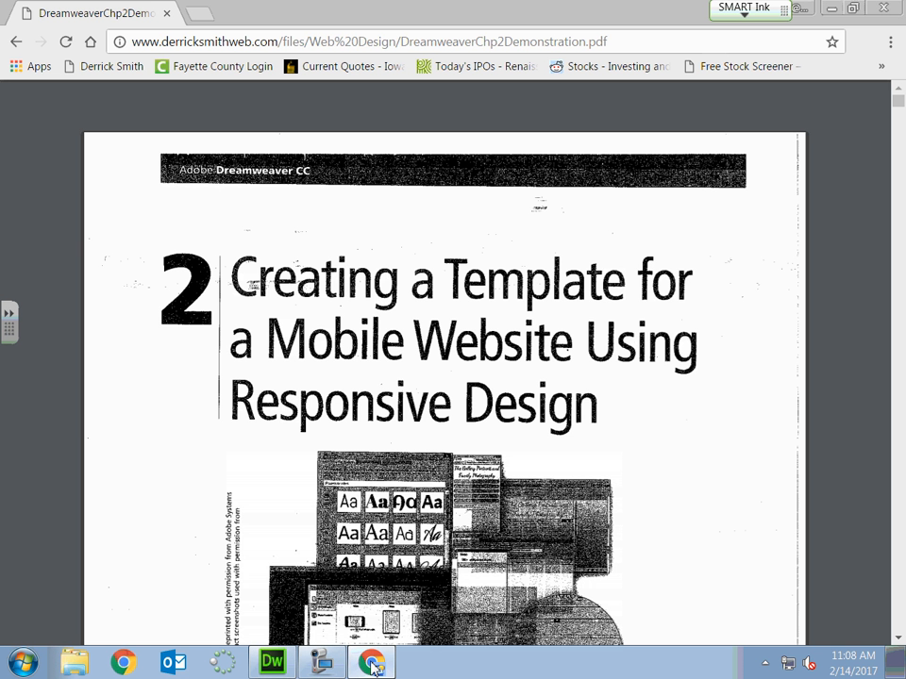
pyautogui.click(17, 45)
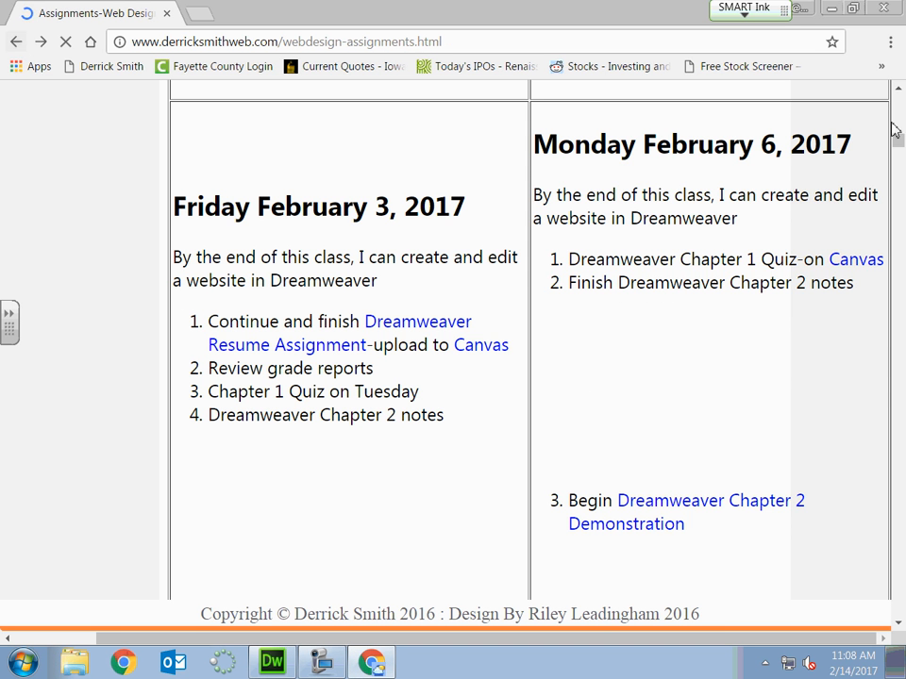
pyautogui.moveTo(891, 124); pyautogui.dragTo(897, 87)
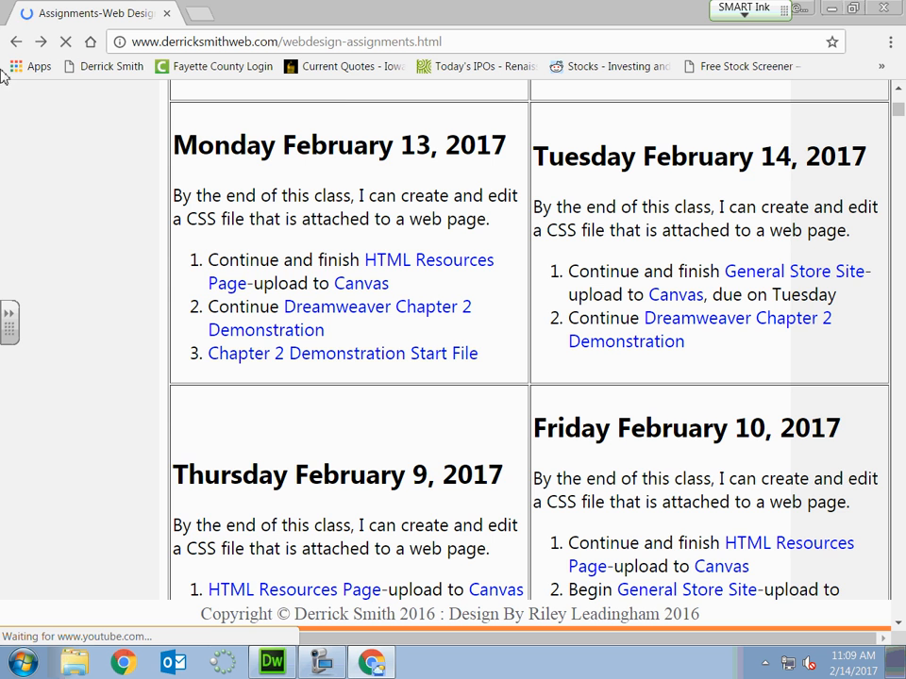
pyautogui.click(65, 44)
pyautogui.click(65, 44)
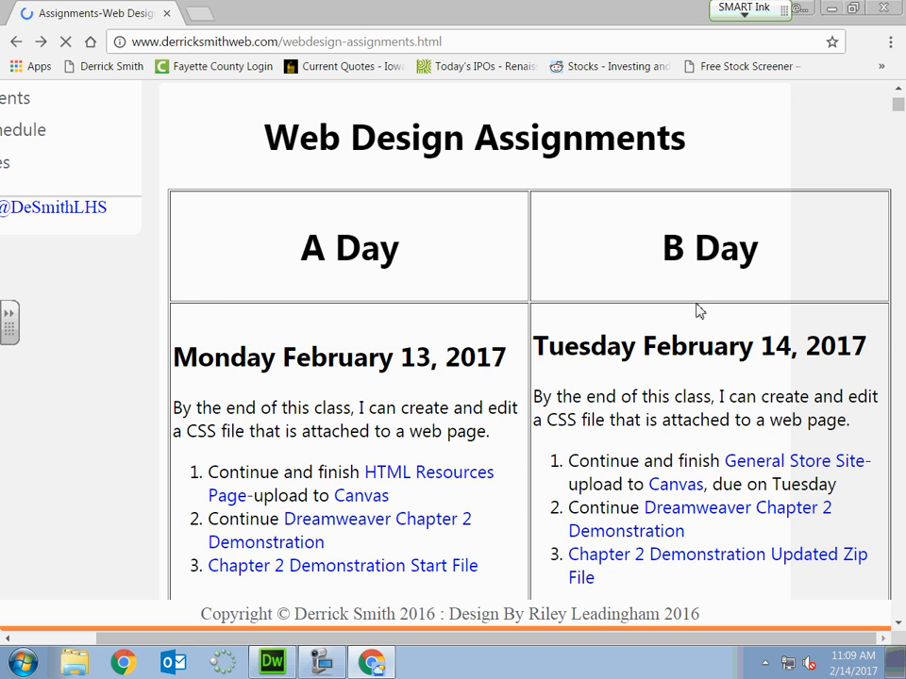
pyautogui.scroll(-1, 698, 311)
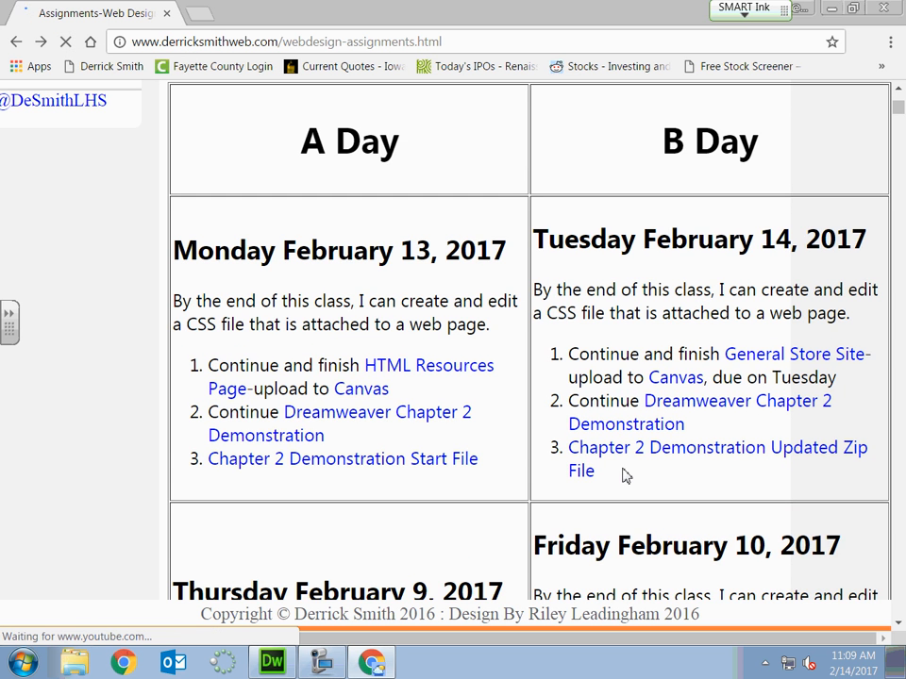
pyautogui.scroll(-1, 621, 469)
pyautogui.moveTo(616, 438); pyautogui.dragTo(619, 397)
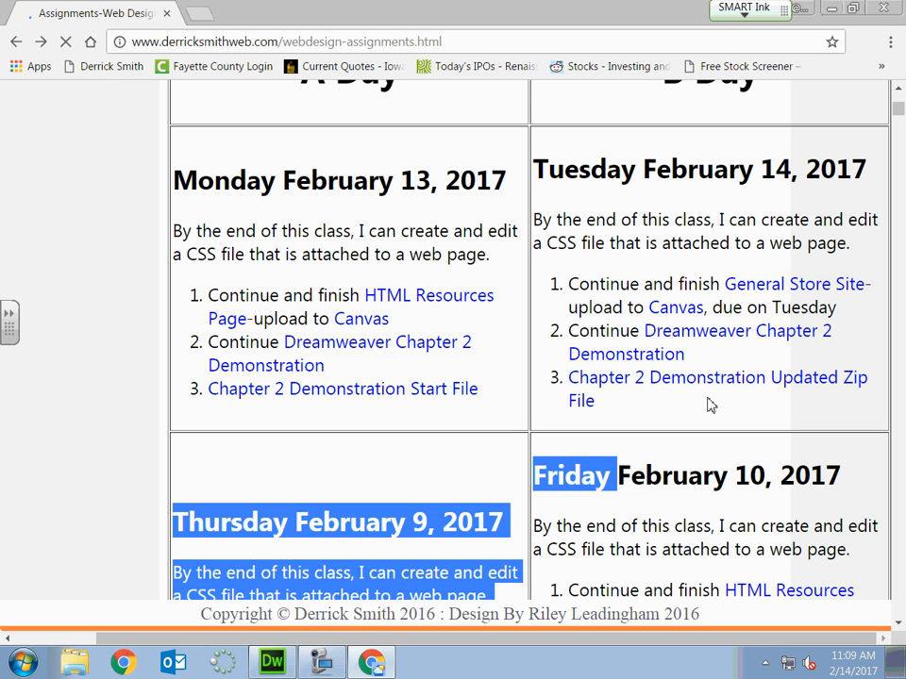
# Switch back to Dreamweaver and examine the logo, nav, banner and footer placeholders in template.html.
pyautogui.click(292, 663)
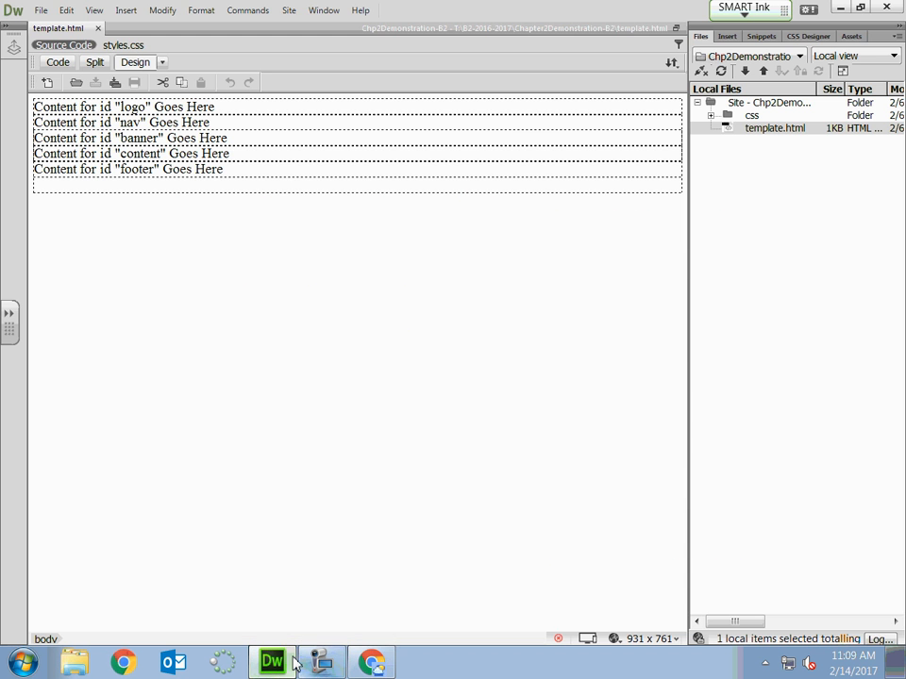
pyautogui.click(263, 109)
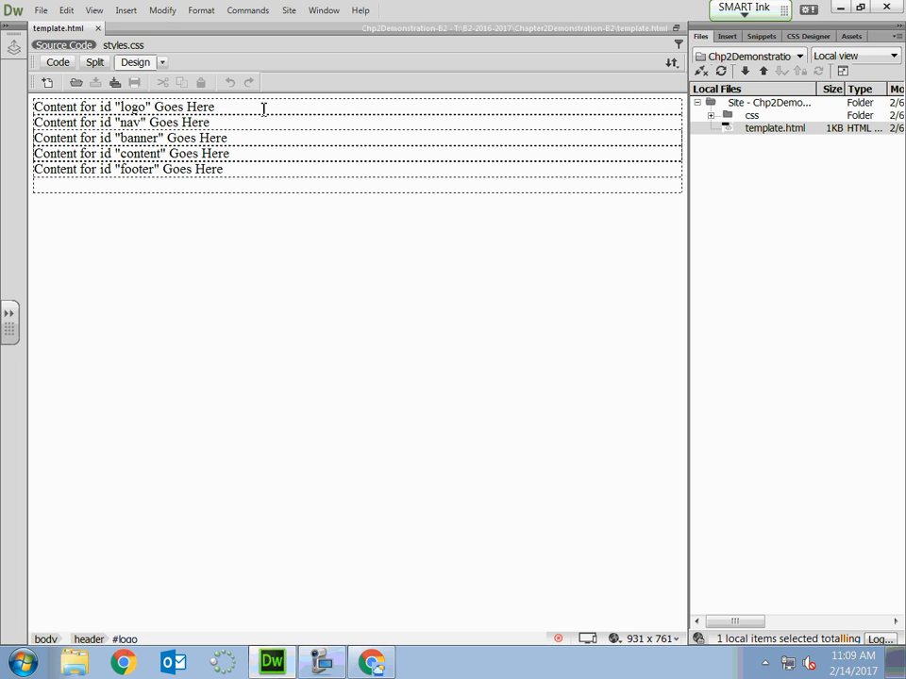
pyautogui.moveTo(120, 108); pyautogui.dragTo(147, 137)
pyautogui.click(125, 122)
pyautogui.click(133, 136)
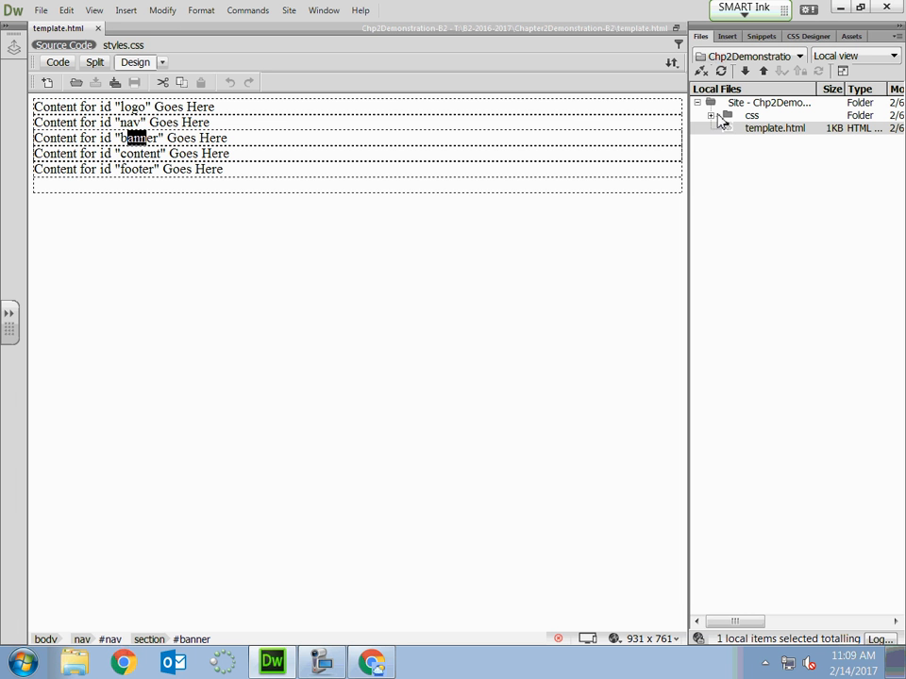
pyautogui.click(252, 175)
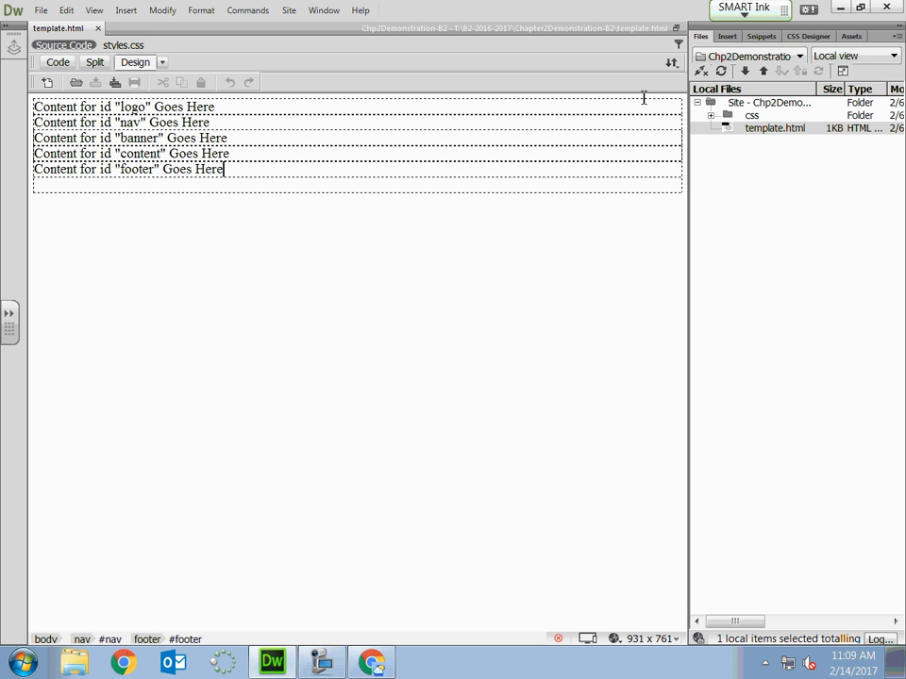
pyautogui.click(732, 40)
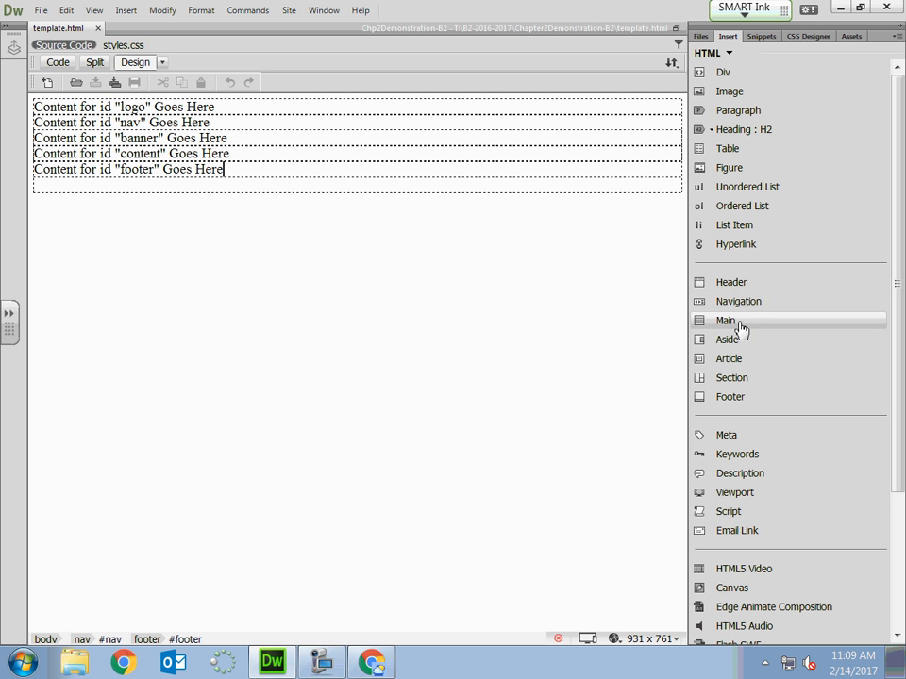
pyautogui.click(751, 399)
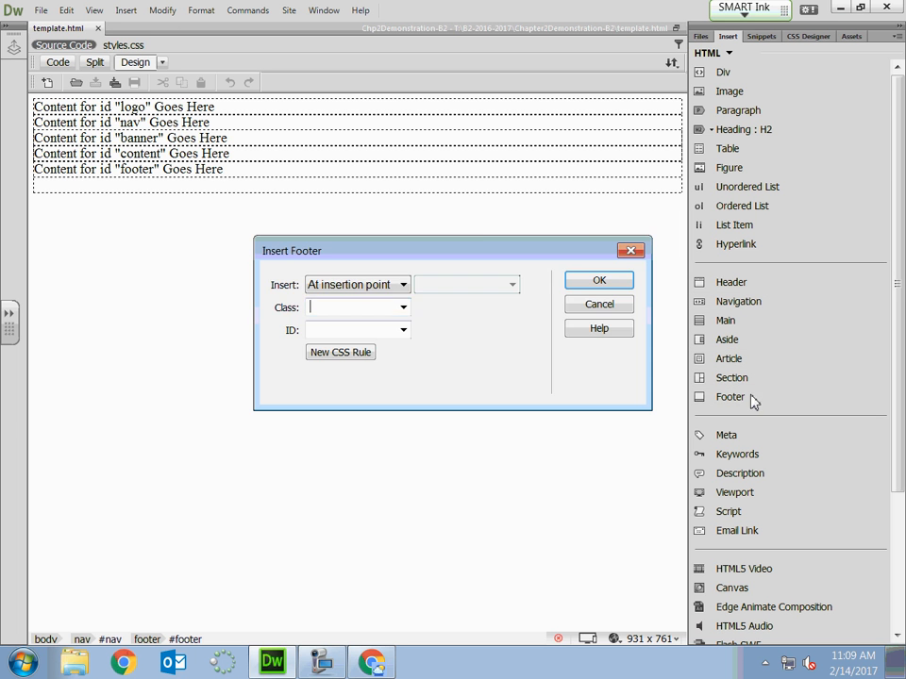
pyautogui.click(325, 333)
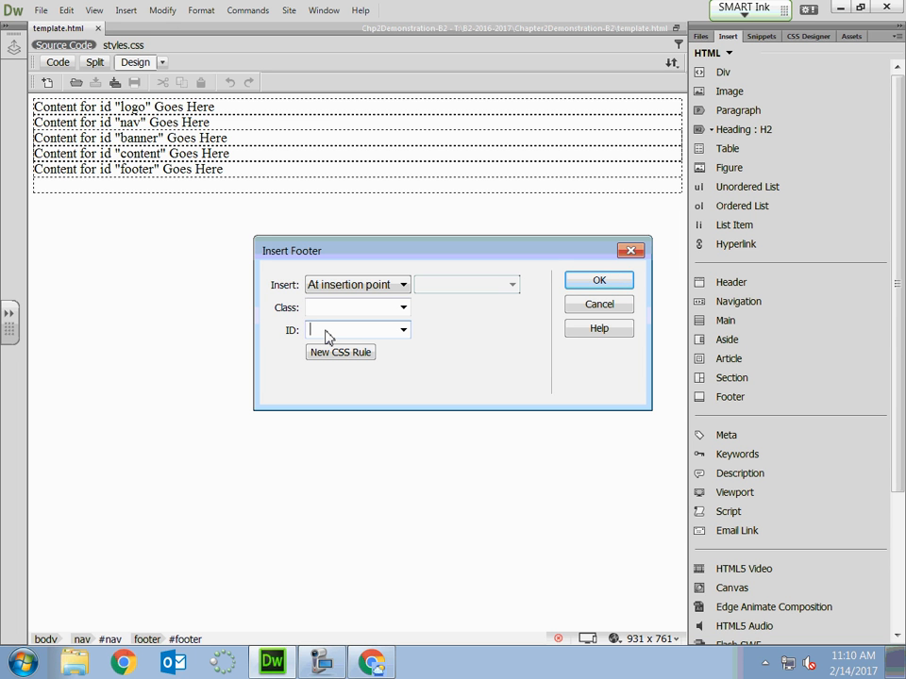
pyautogui.click(628, 308)
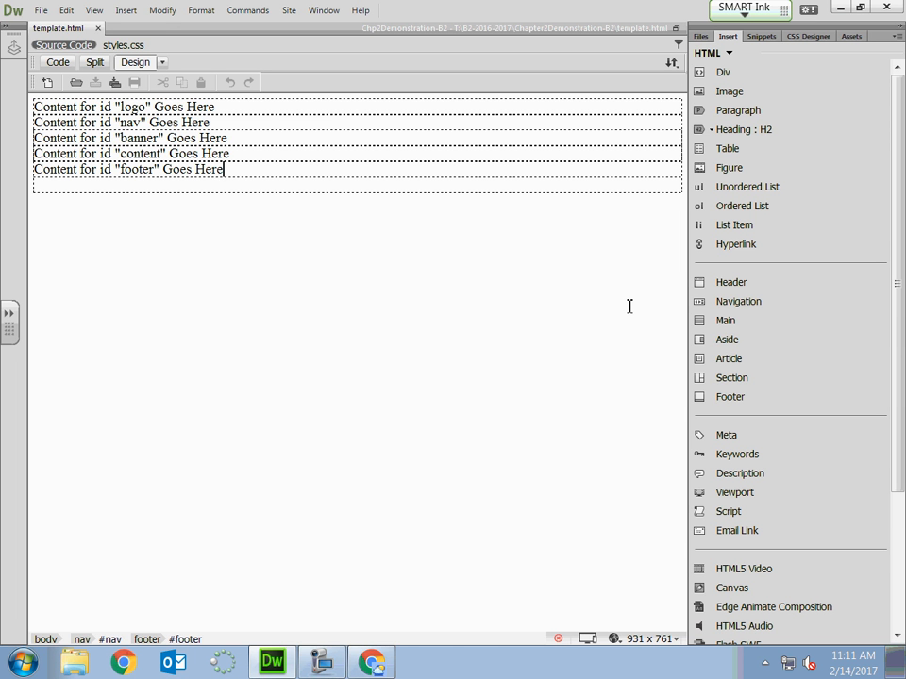
# Replace the logo placeholder text in template.html with "The Gallery Portrait and Family Photography".
pyautogui.click(222, 110)
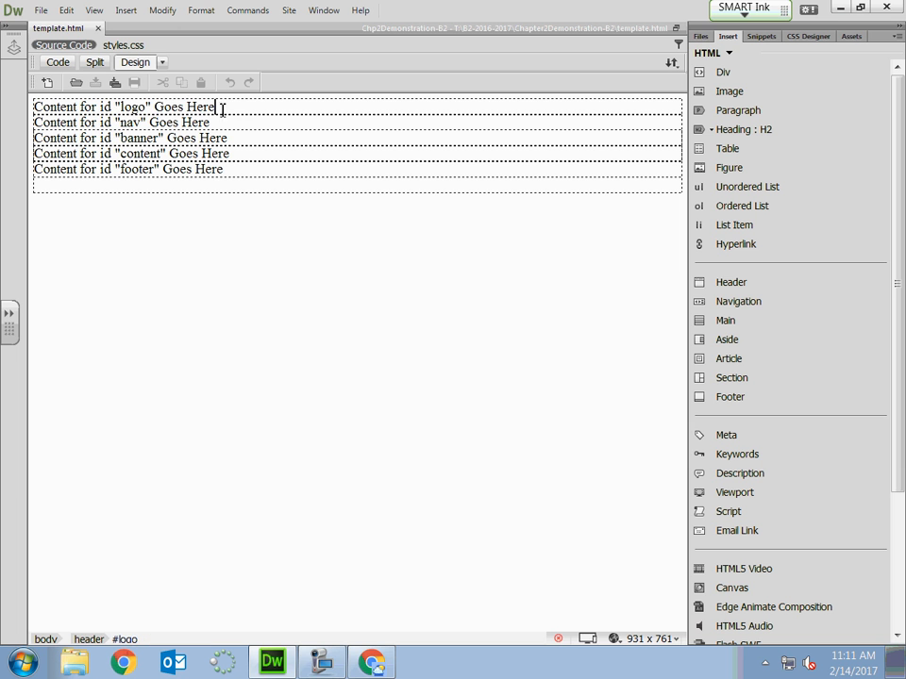
pyautogui.moveTo(221, 109); pyautogui.dragTo(26, 109)
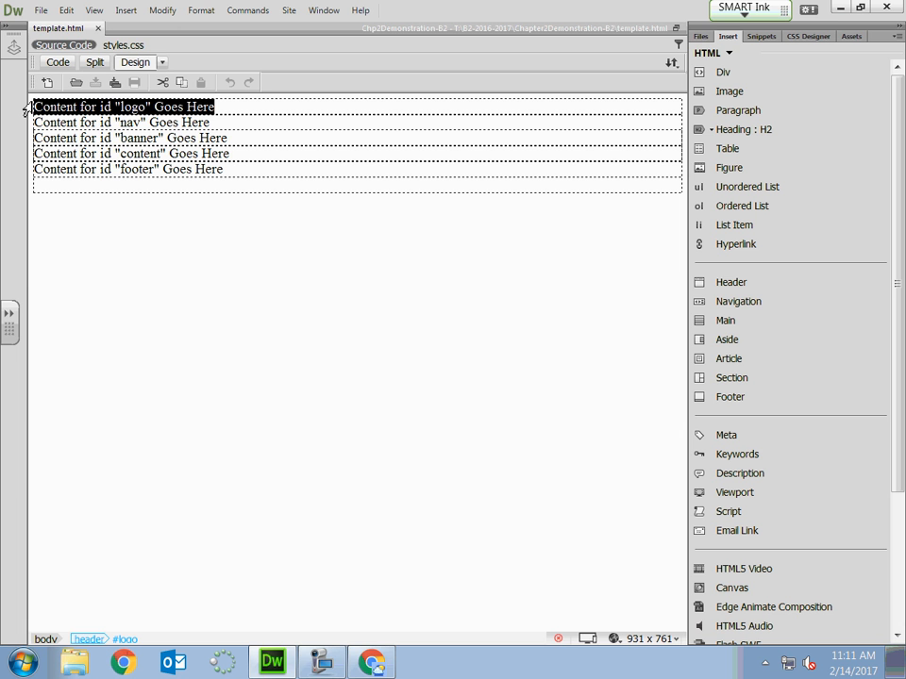
pyautogui.write('Th')
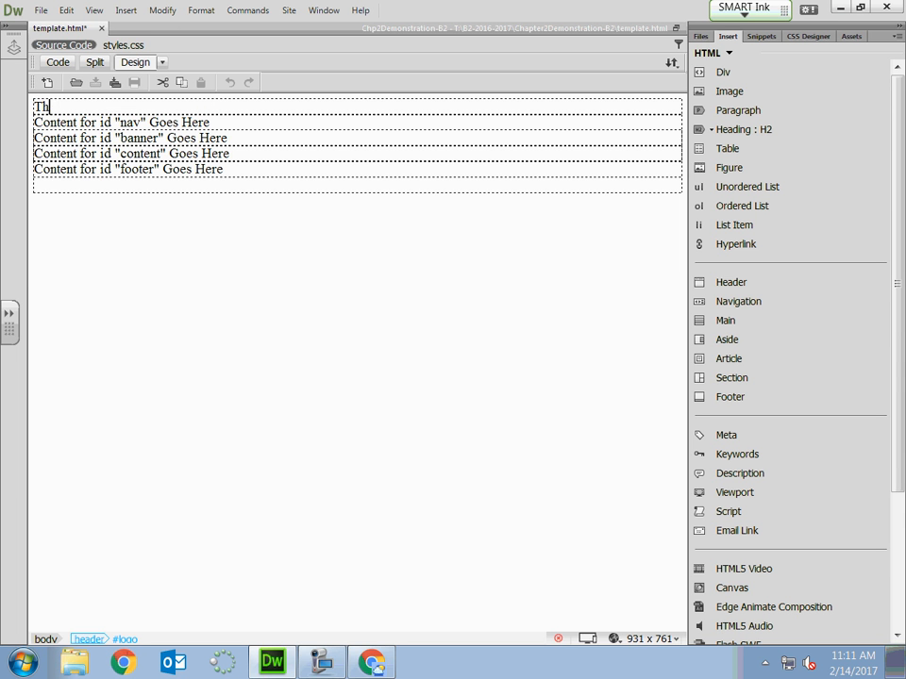
pyautogui.write('e Gallery Portra')
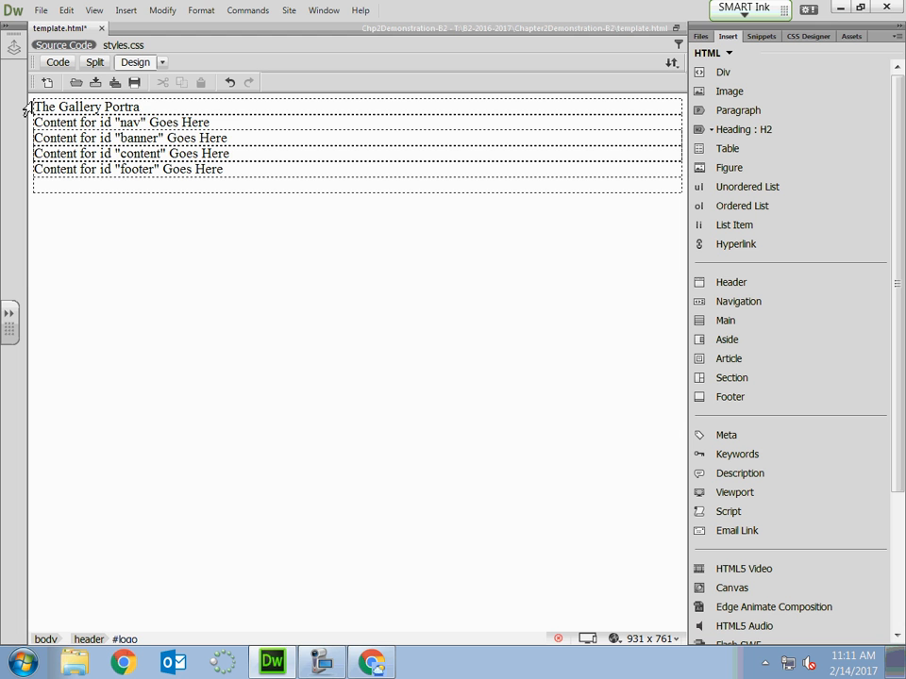
pyautogui.write('it and Family')
pyautogui.press('BackSpace')
pyautogui.write('i')
pyautogui.press('BackSpace')
pyautogui.write('y ')
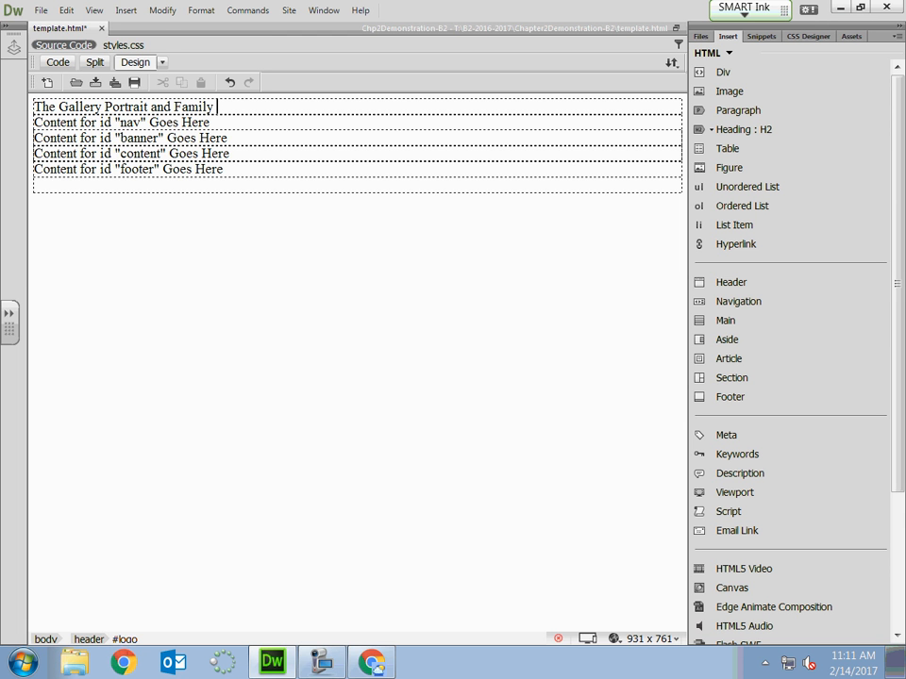
pyautogui.write('Photography')
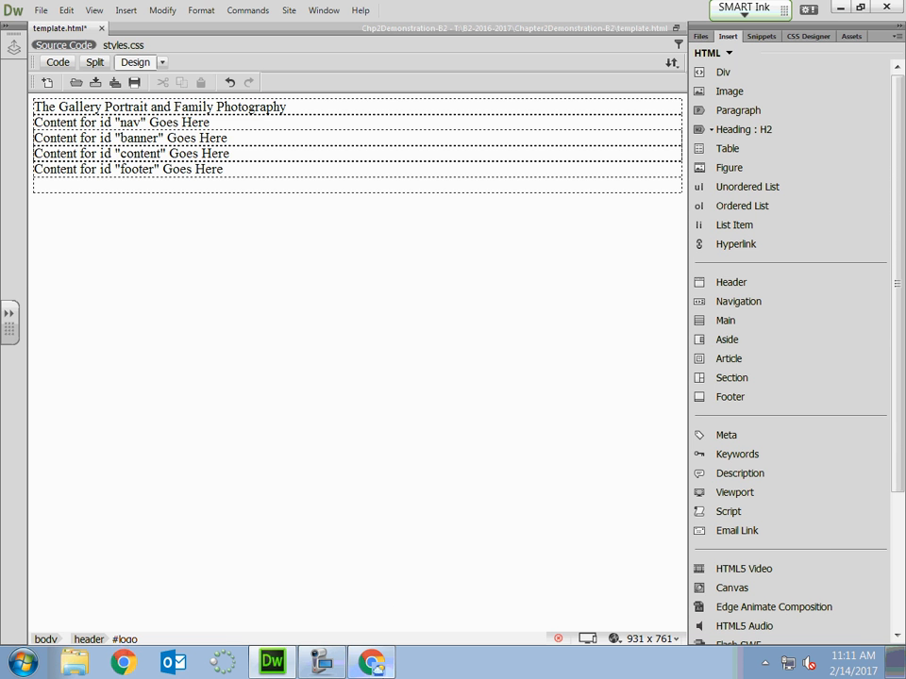
# Switch to Chrome and open the Dreamweaver Chapter 2 Demonstration PDF from the Tuesday February 14, 2017 assignments.
pyautogui.hotkey('alt', 'Tab')
pyautogui.click(750, 451)
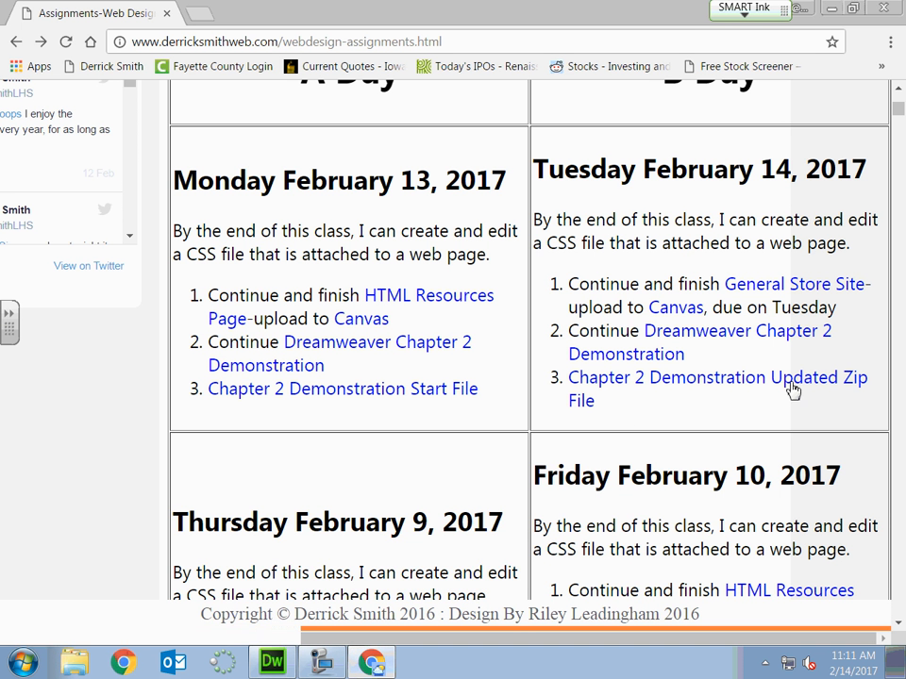
pyautogui.click(772, 338)
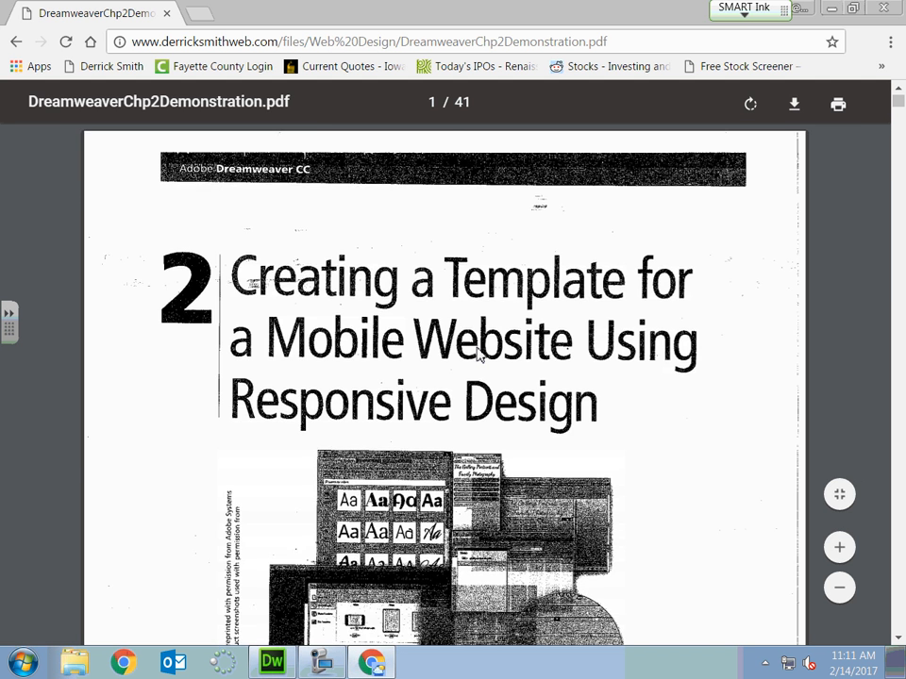
# Examine the PDF's instructions up to "To Format a Structural Element with CSS Styles", and switch back to Dreamweaver.
pyautogui.scroll(-15, 478, 354)
pyautogui.scroll(-5, 478, 353)
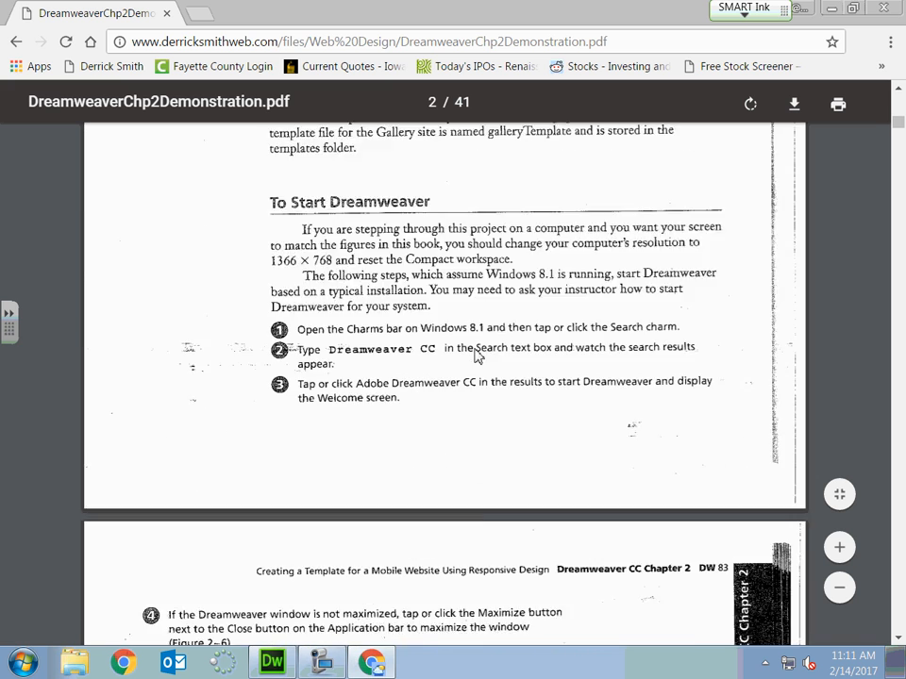
pyautogui.scroll(-6, 478, 355)
pyautogui.scroll(-6, 478, 355)
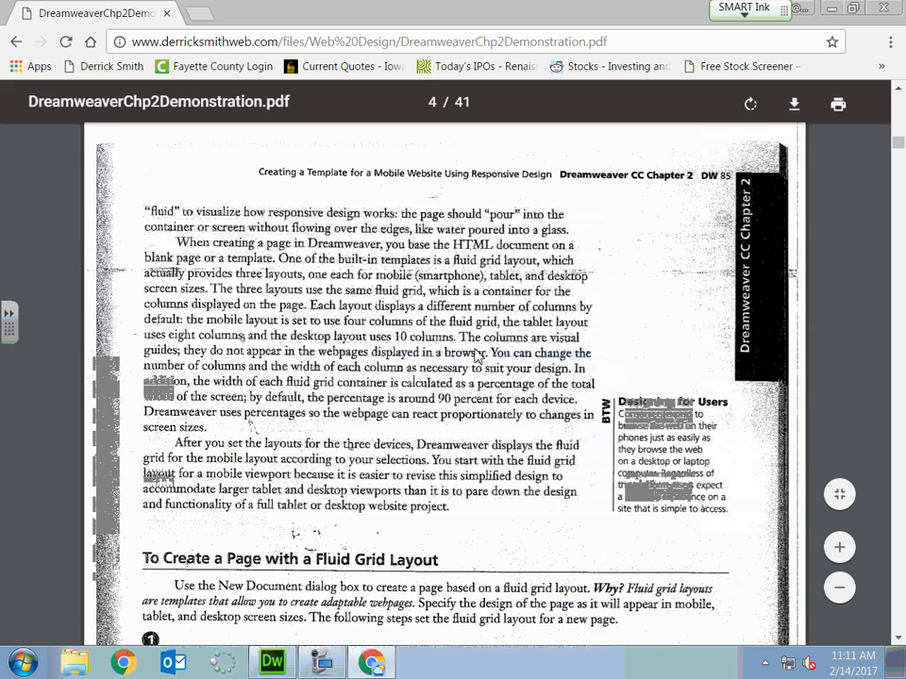
pyautogui.scroll(-8, 477, 355)
pyautogui.scroll(-8, 478, 355)
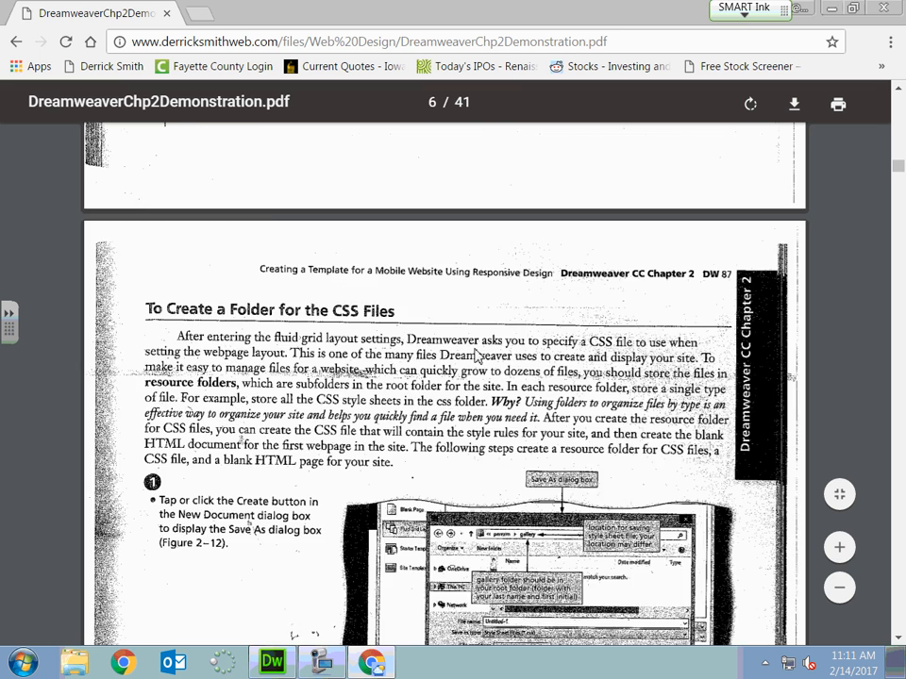
pyautogui.scroll(-15, 478, 355)
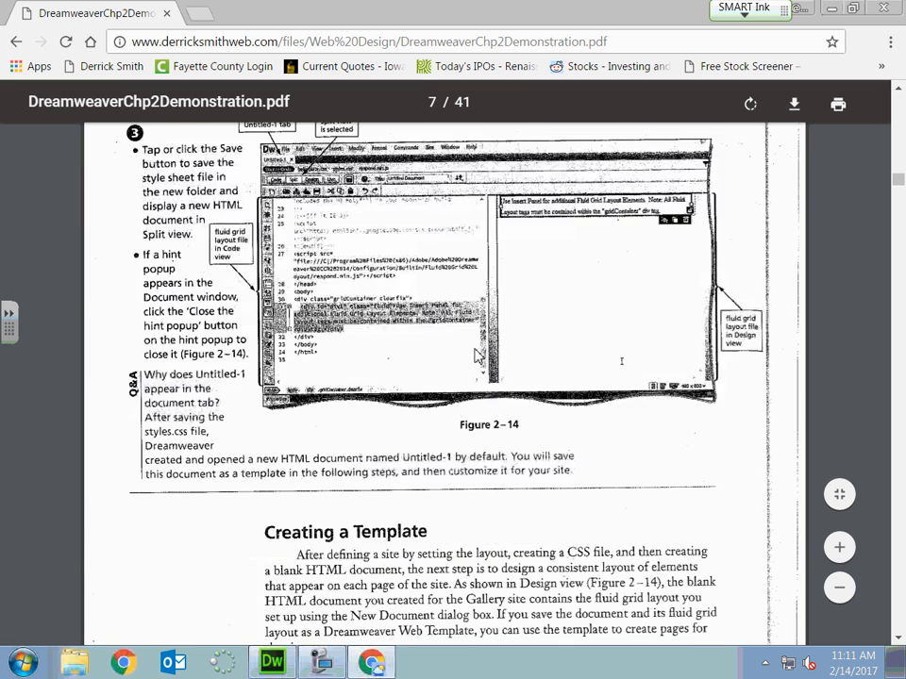
pyautogui.scroll(-4, 477, 356)
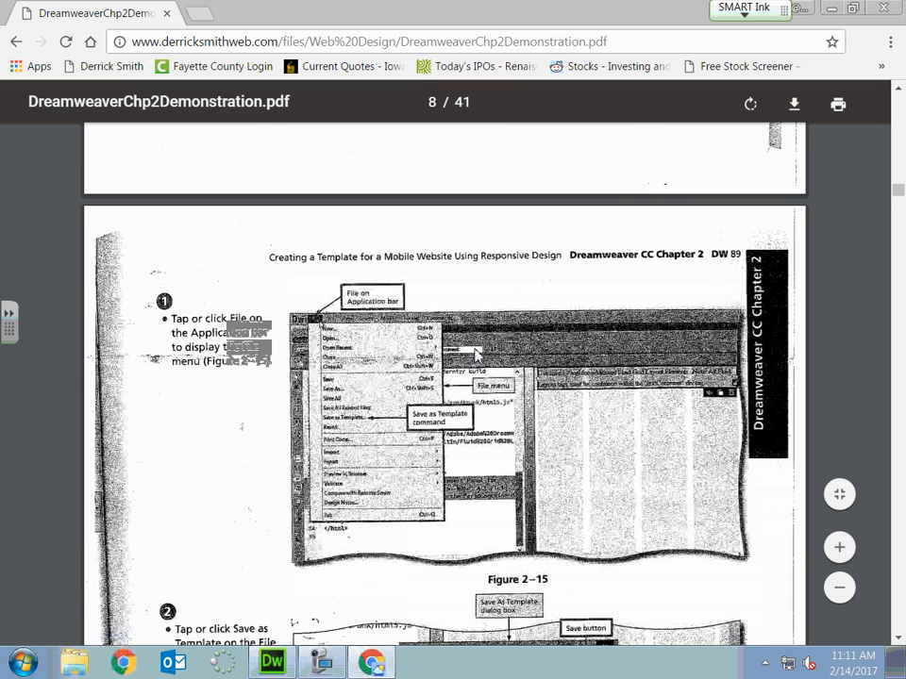
pyautogui.scroll(-12, 478, 356)
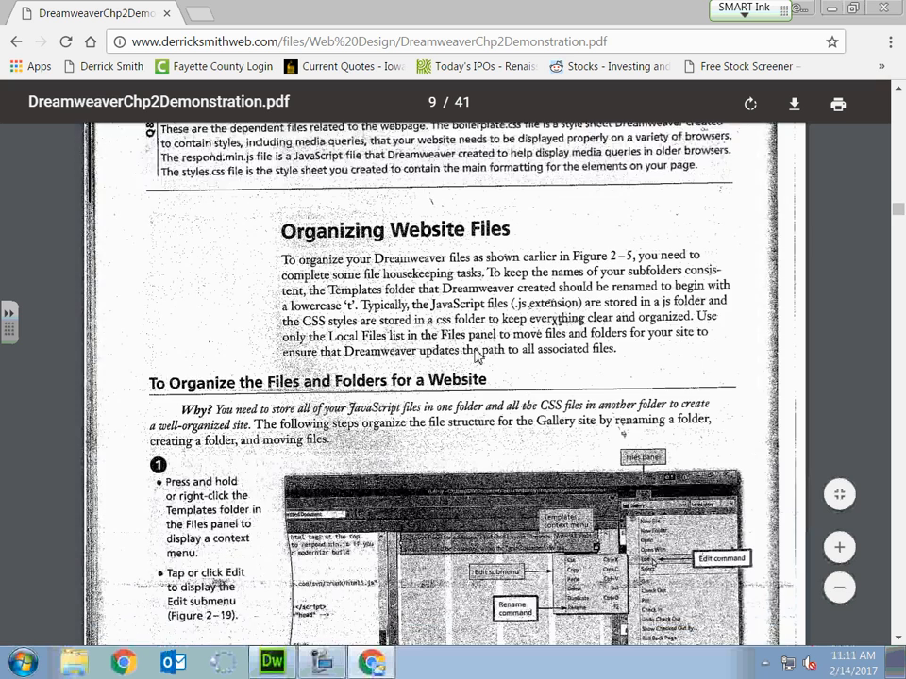
pyautogui.scroll(-4, 477, 356)
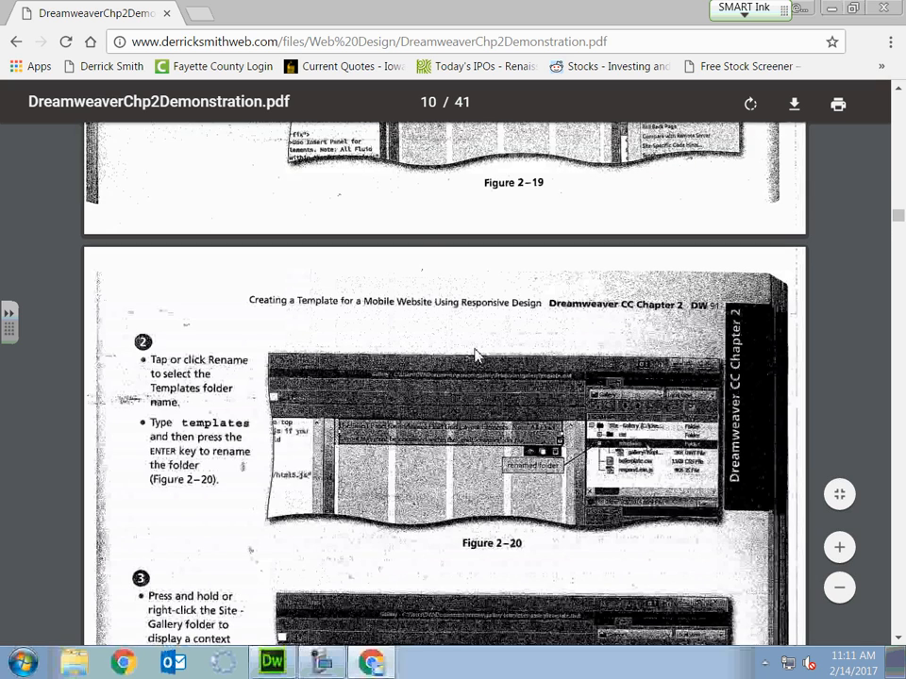
pyautogui.scroll(-1, 476, 356)
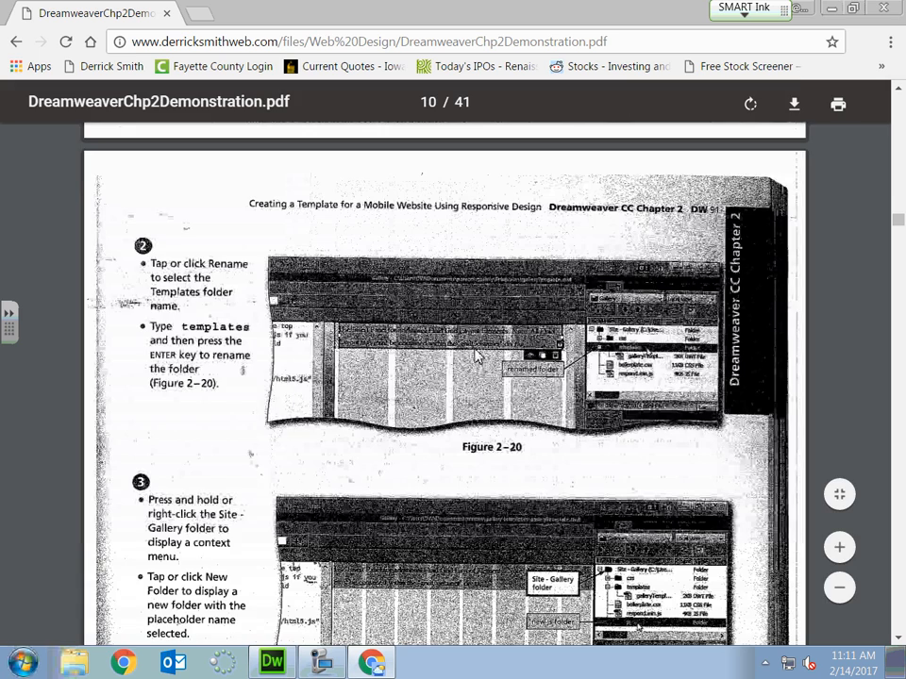
pyautogui.scroll(-10, 476, 356)
pyautogui.scroll(-15, 477, 356)
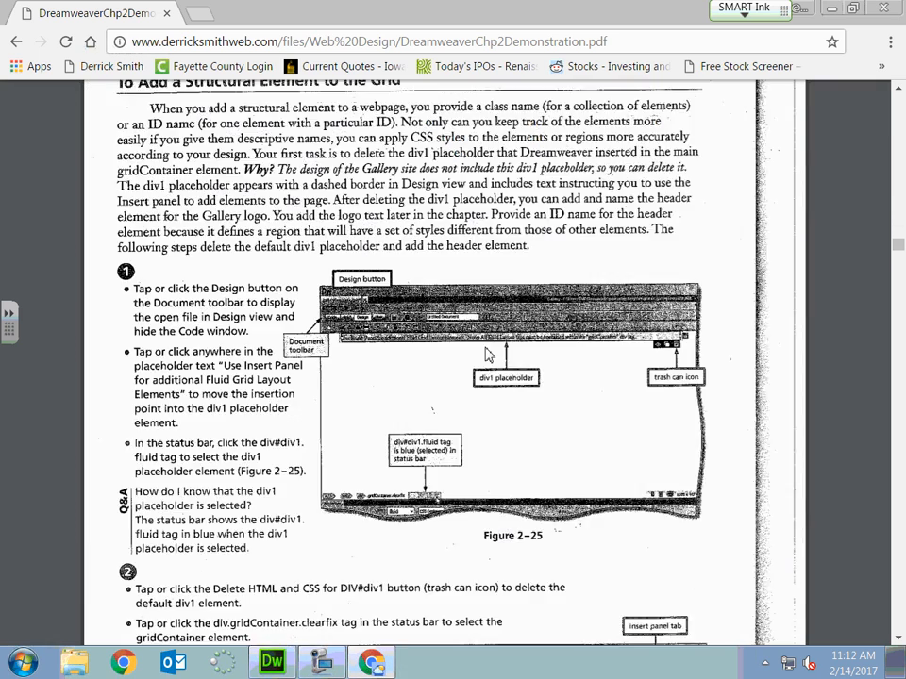
pyautogui.scroll(-3, 488, 355)
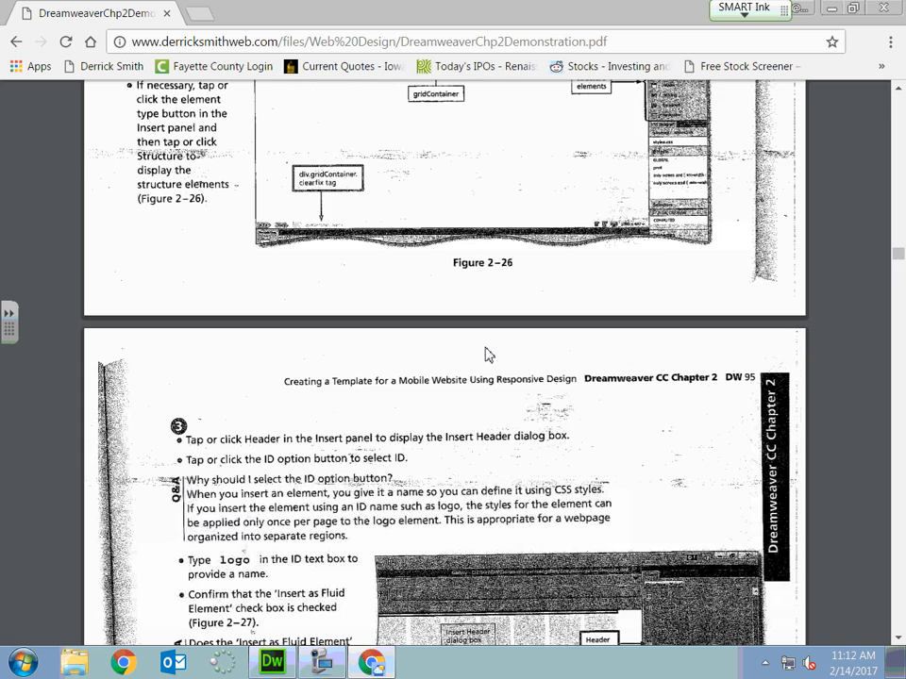
pyautogui.scroll(-12, 488, 355)
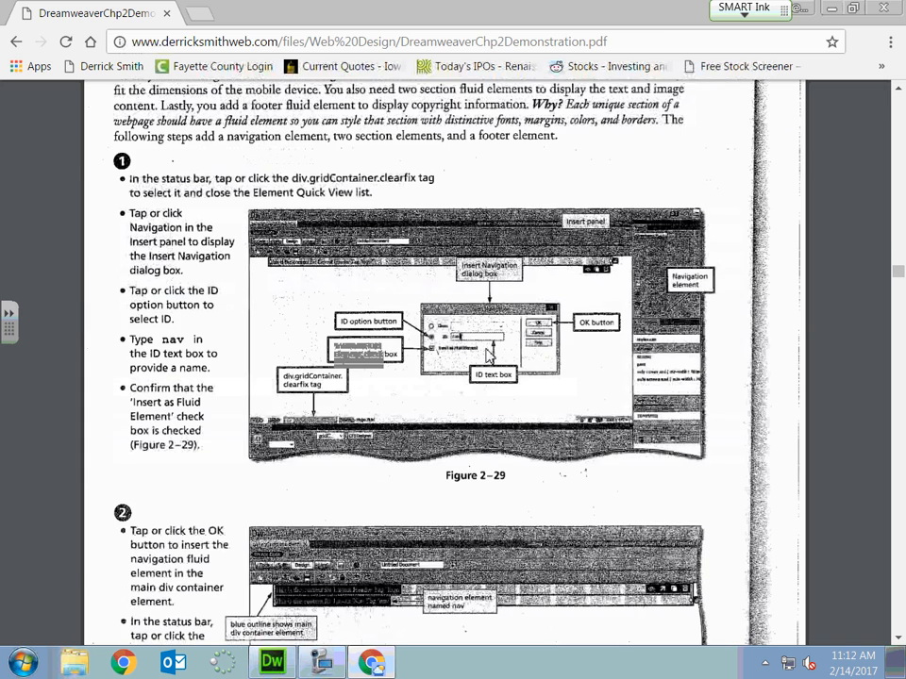
pyautogui.scroll(-2, 487, 354)
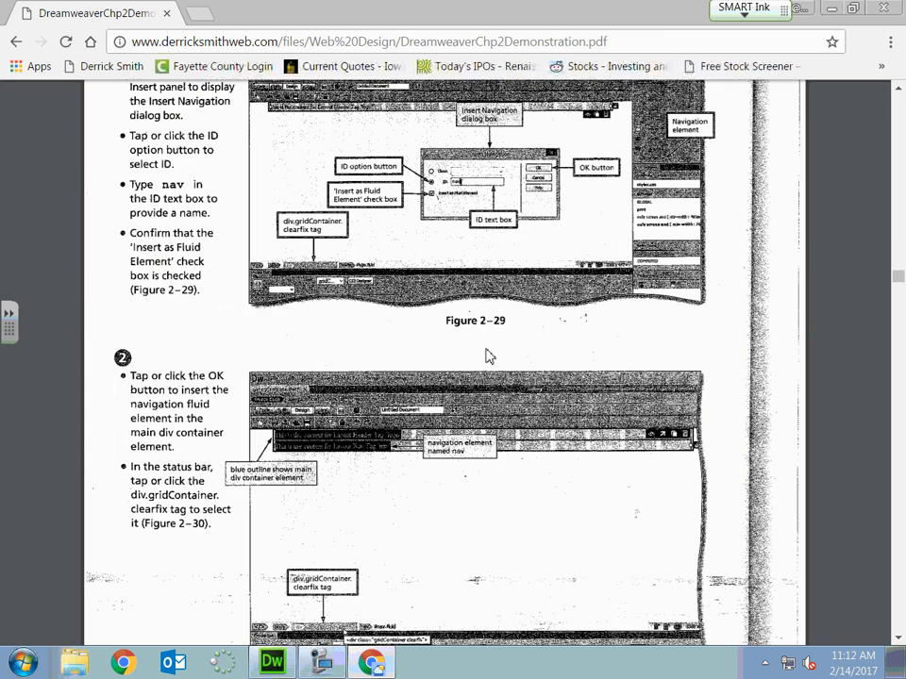
pyautogui.scroll(-10, 488, 355)
pyautogui.scroll(-4, 488, 355)
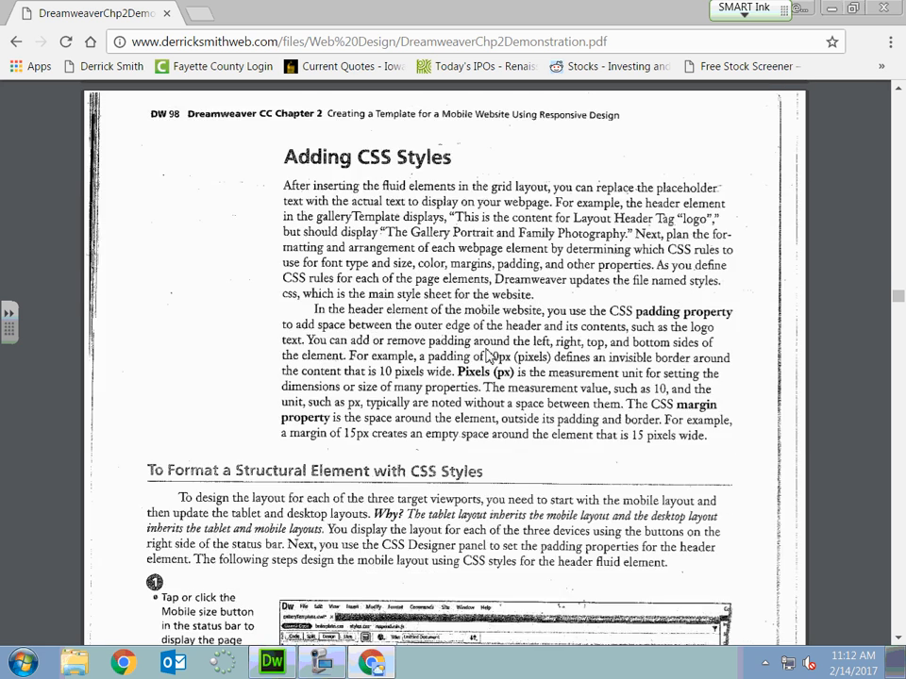
pyautogui.scroll(-6, 488, 355)
pyautogui.scroll(2, 595, 310)
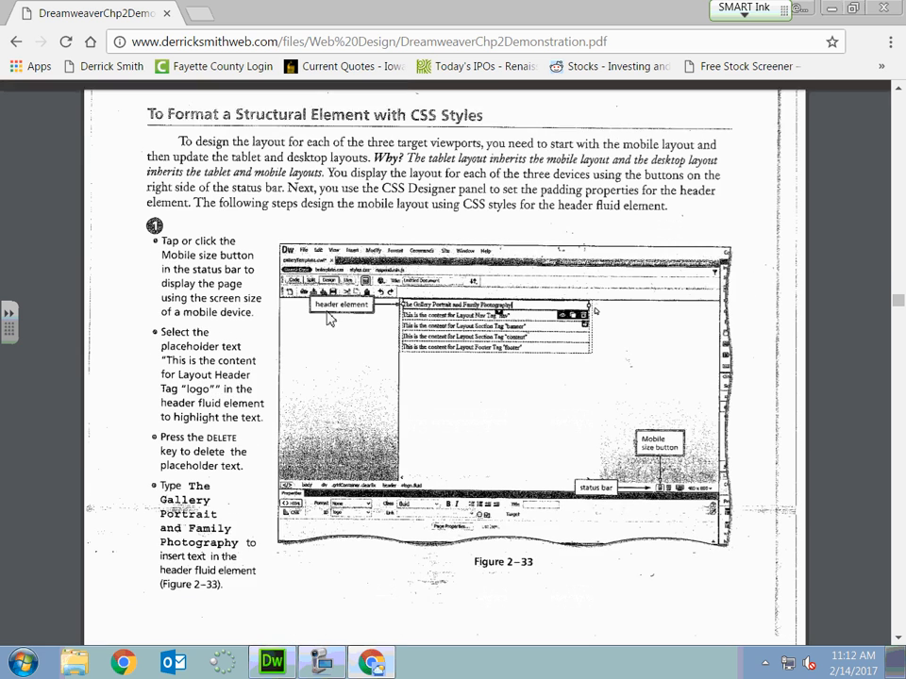
pyautogui.scroll(1, 240, 229)
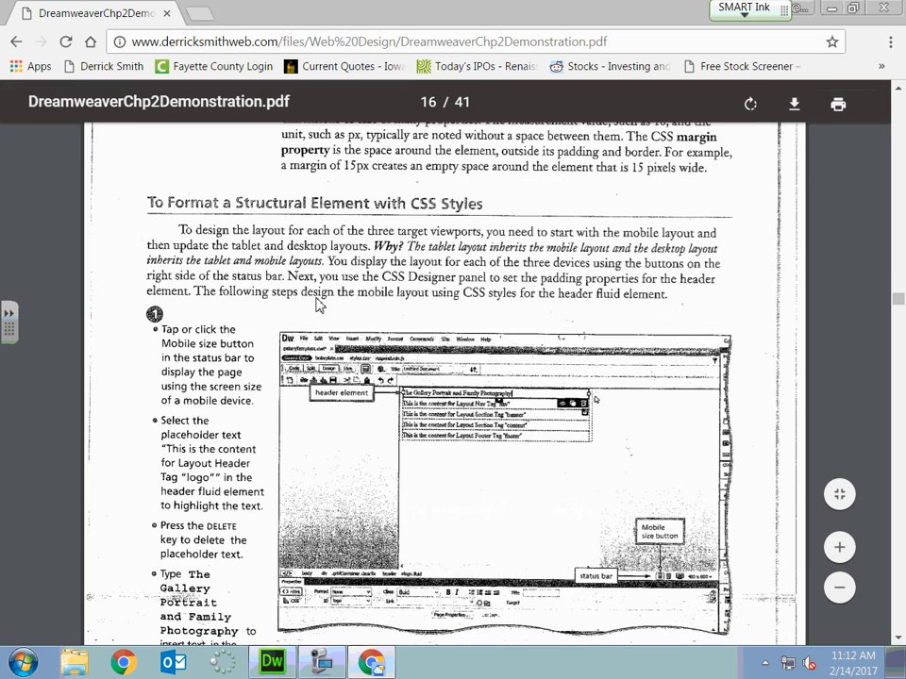
pyautogui.click(271, 663)
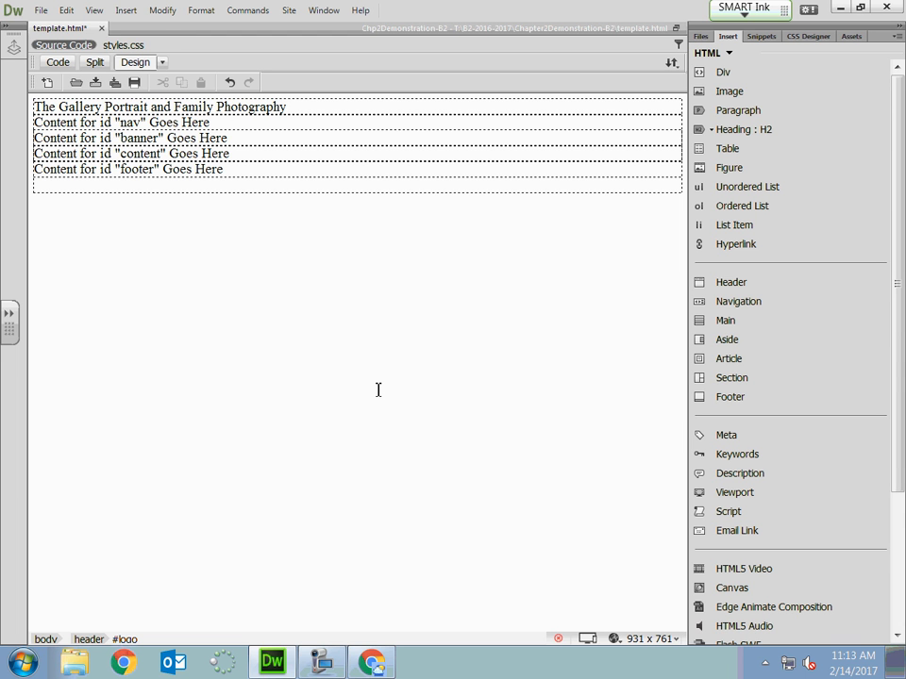
pyautogui.click(320, 662)
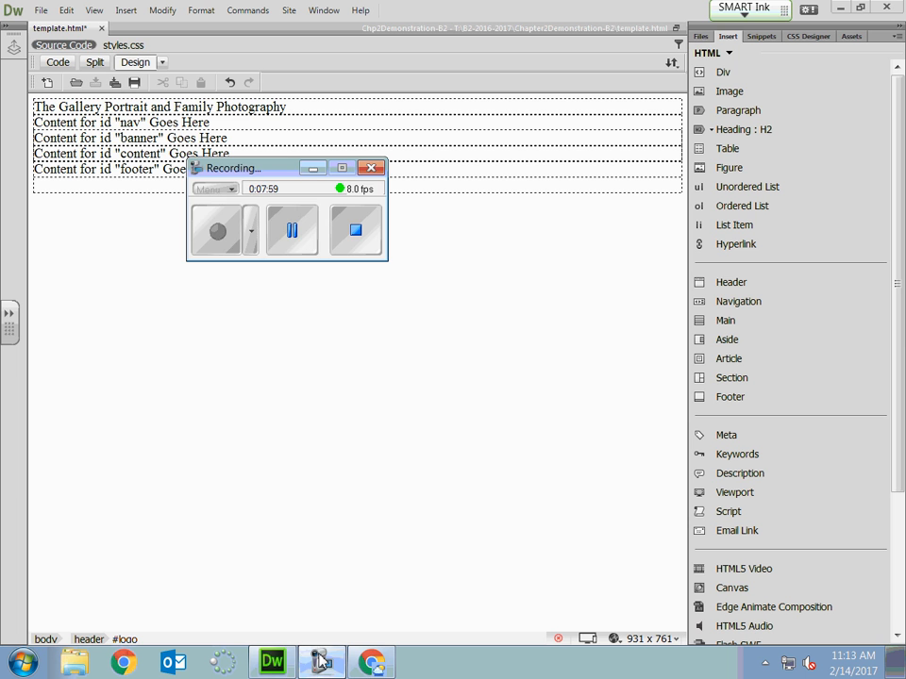
pyautogui.click(216, 232)
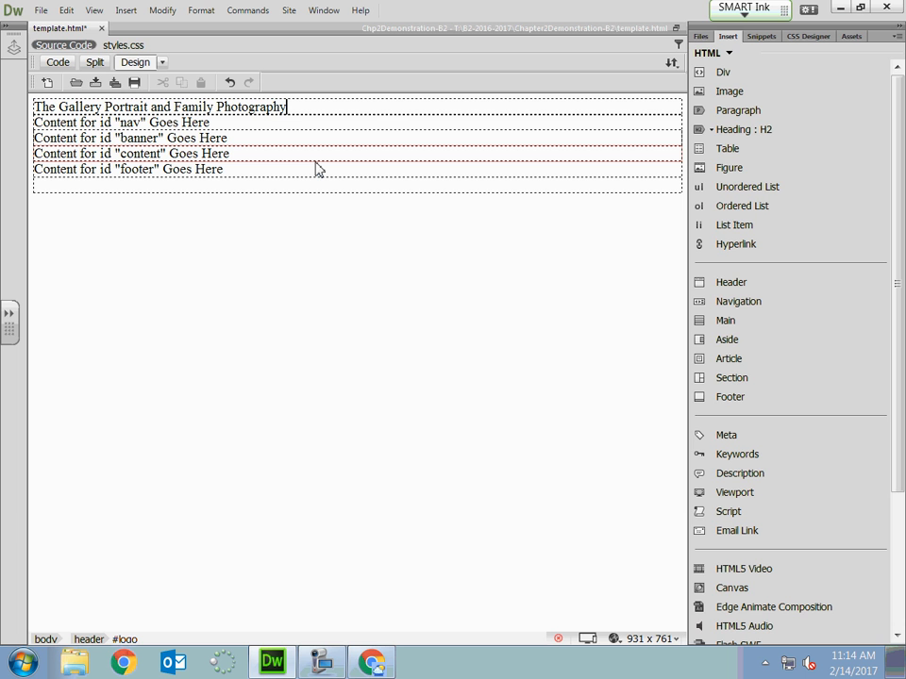
# Add a #logo selector for the header text to the styles.css source in CSS Designer.
pyautogui.click(821, 38)
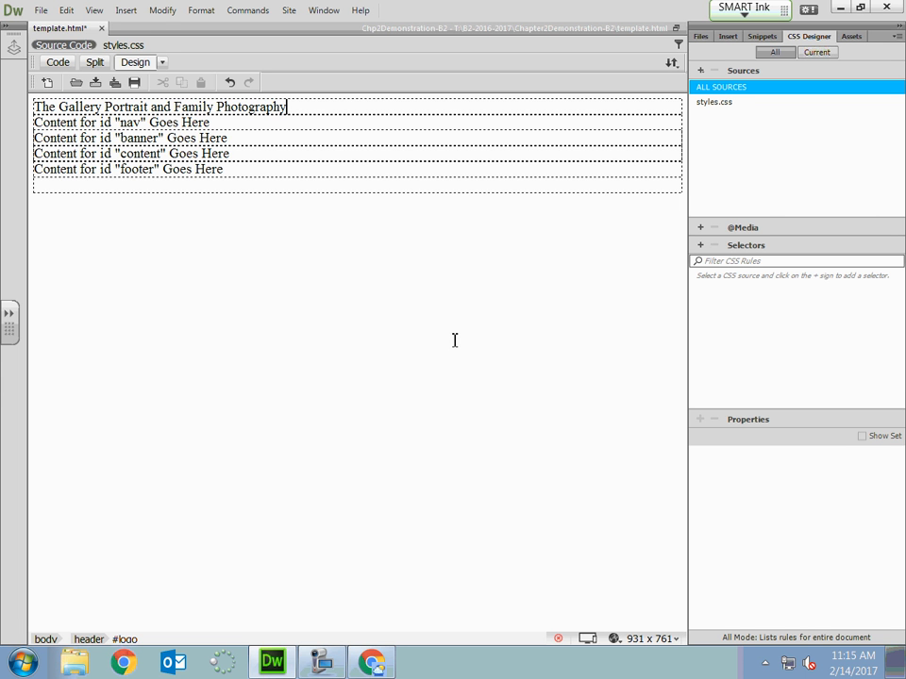
pyautogui.click(715, 102)
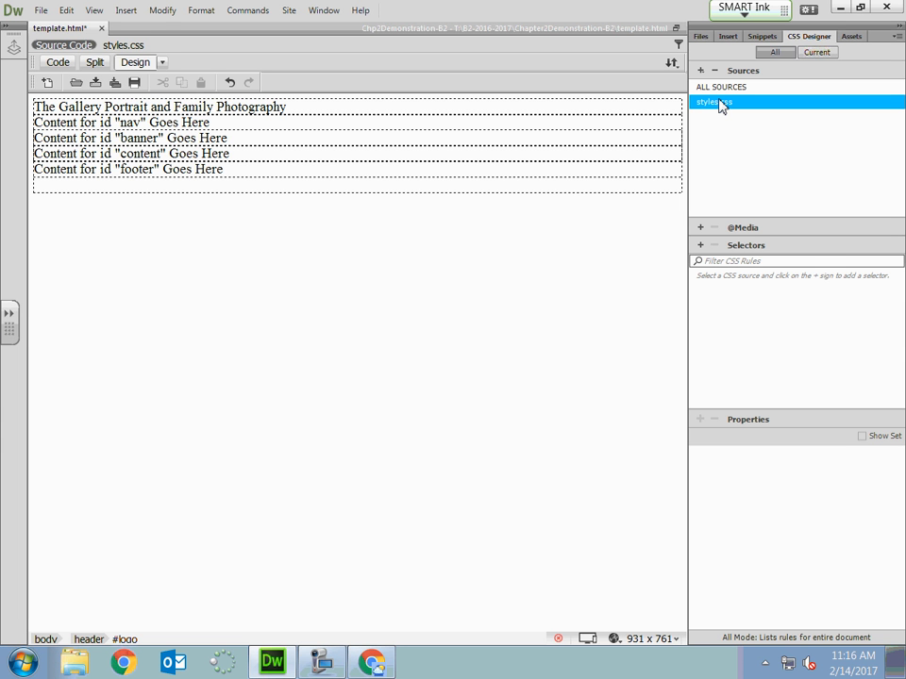
pyautogui.click(301, 108)
pyautogui.click(700, 245)
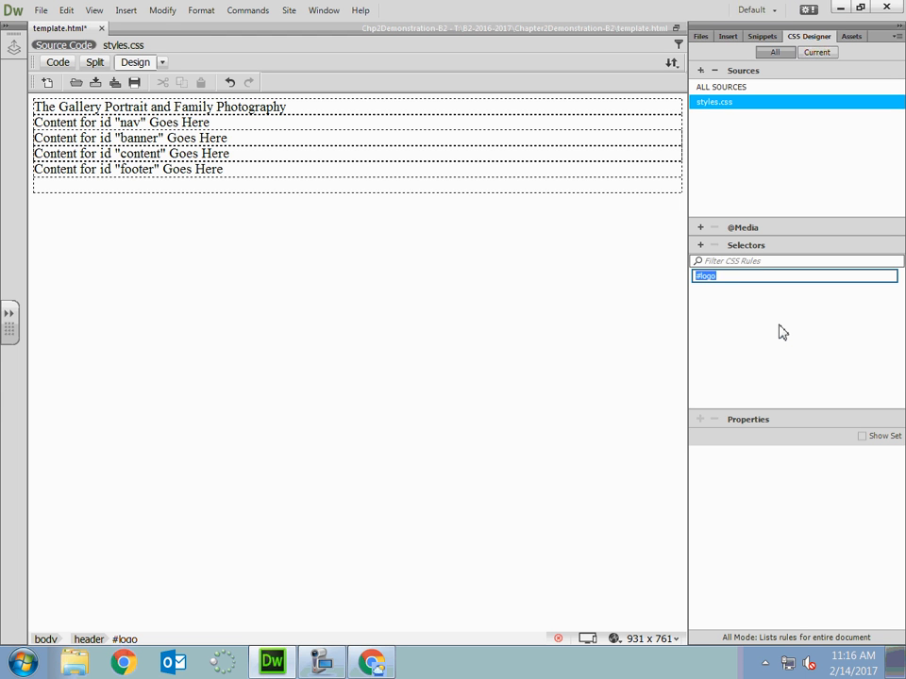
pyautogui.press('Return')
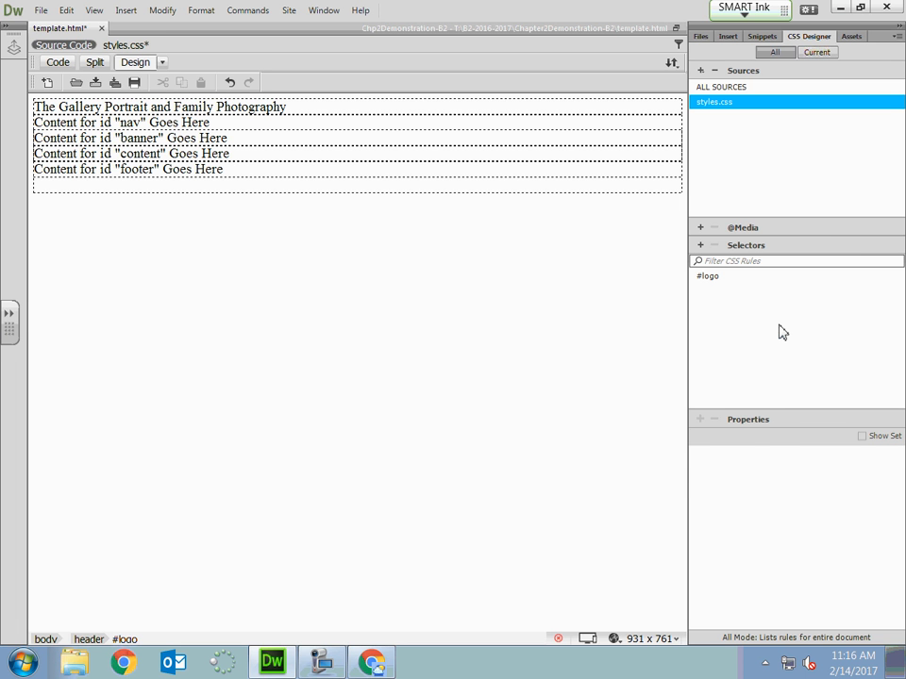
# Examine the layout, text, border and background properties available for the #logo selector, toggling the set-only view on and off.
pyautogui.click(712, 277)
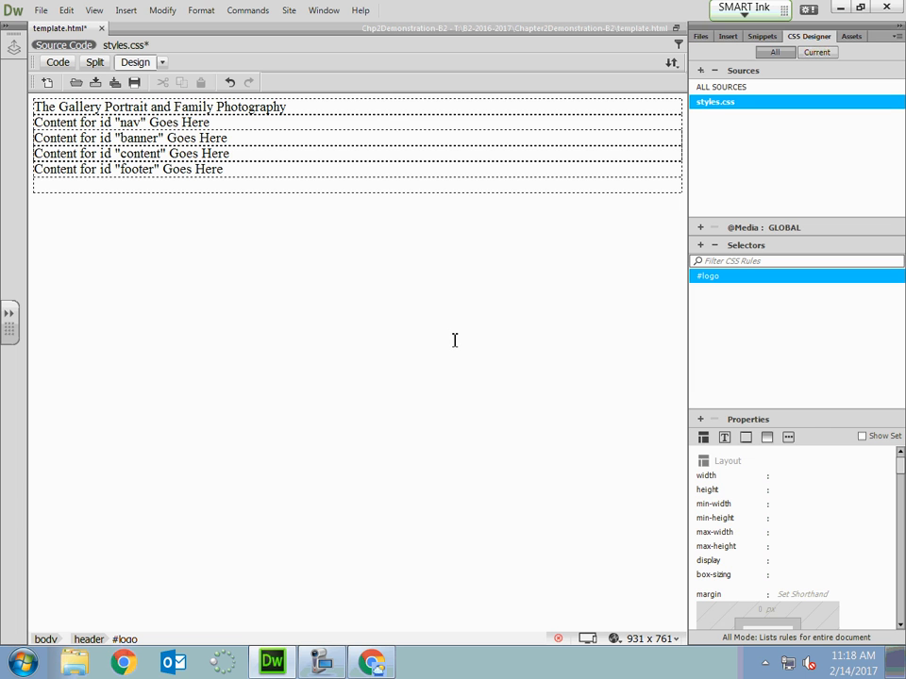
pyautogui.click(862, 436)
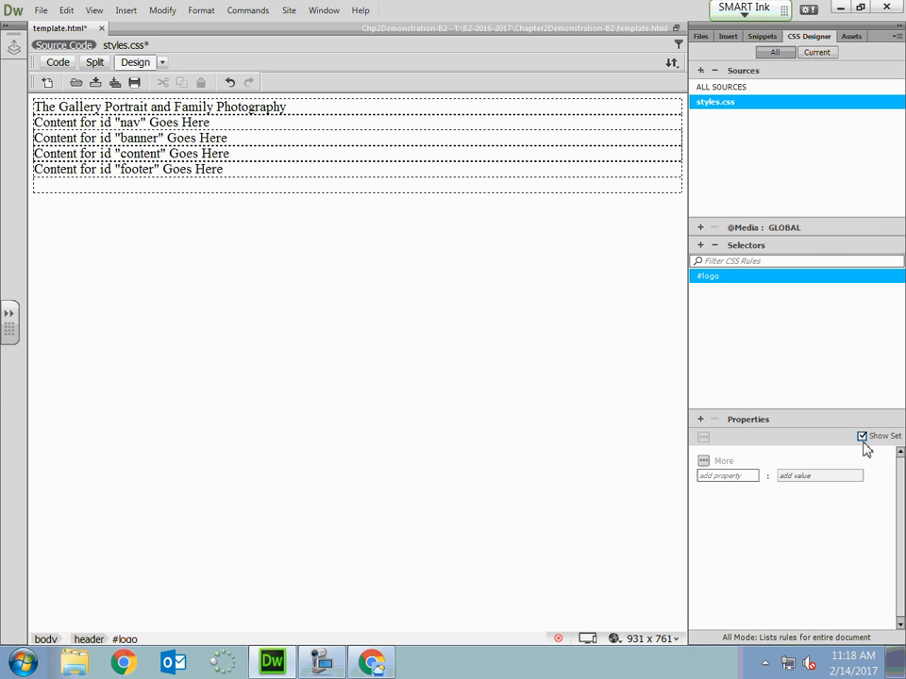
pyautogui.click(861, 437)
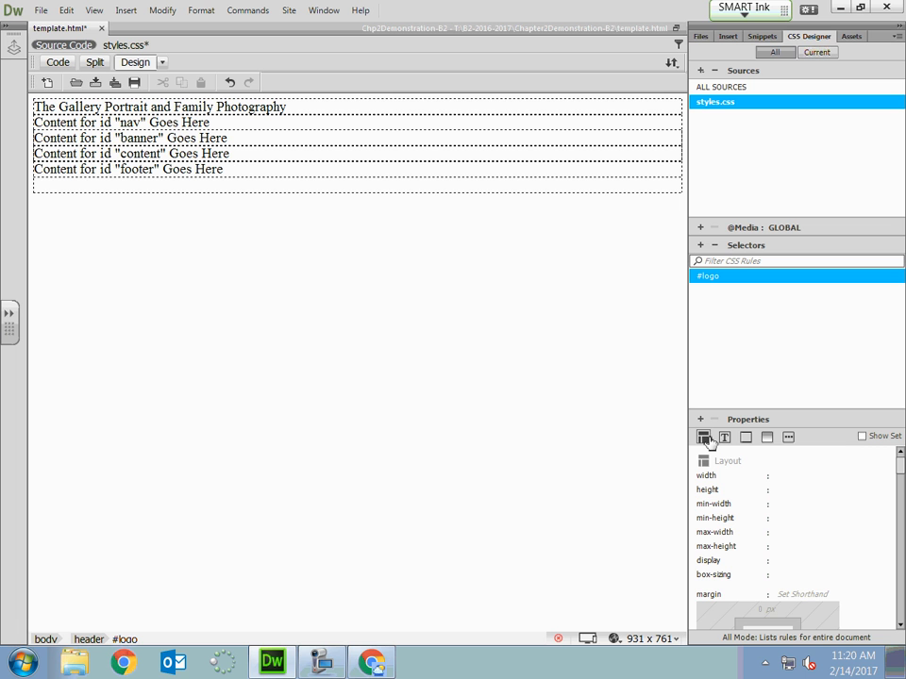
pyautogui.moveTo(901, 468)
pyautogui.mouseDown()
pyautogui.moveTo(902, 487)
pyautogui.moveTo(902, 456)
pyautogui.mouseUp()
pyautogui.click(724, 438)
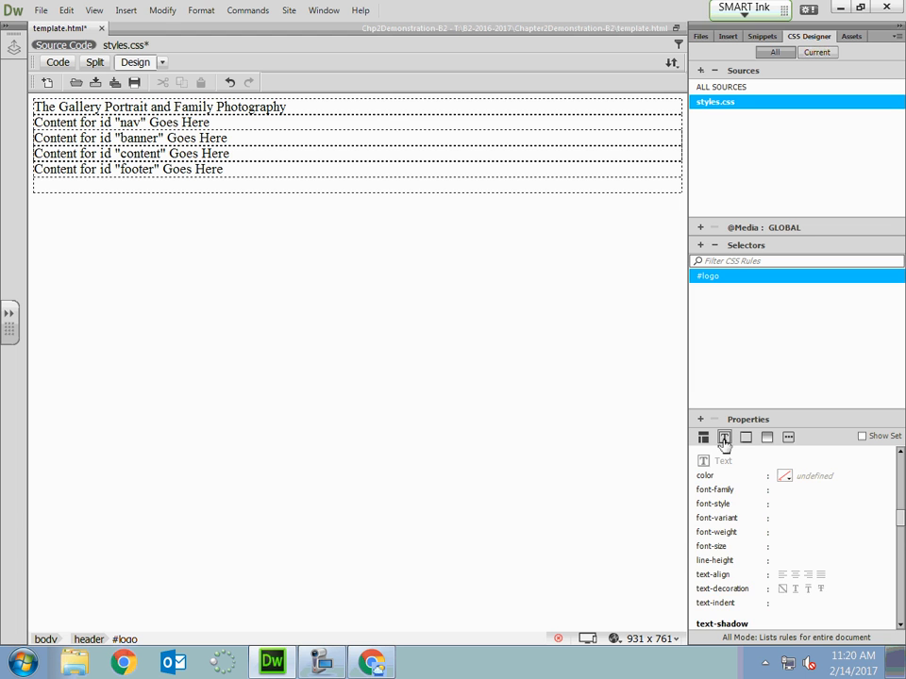
pyautogui.click(747, 439)
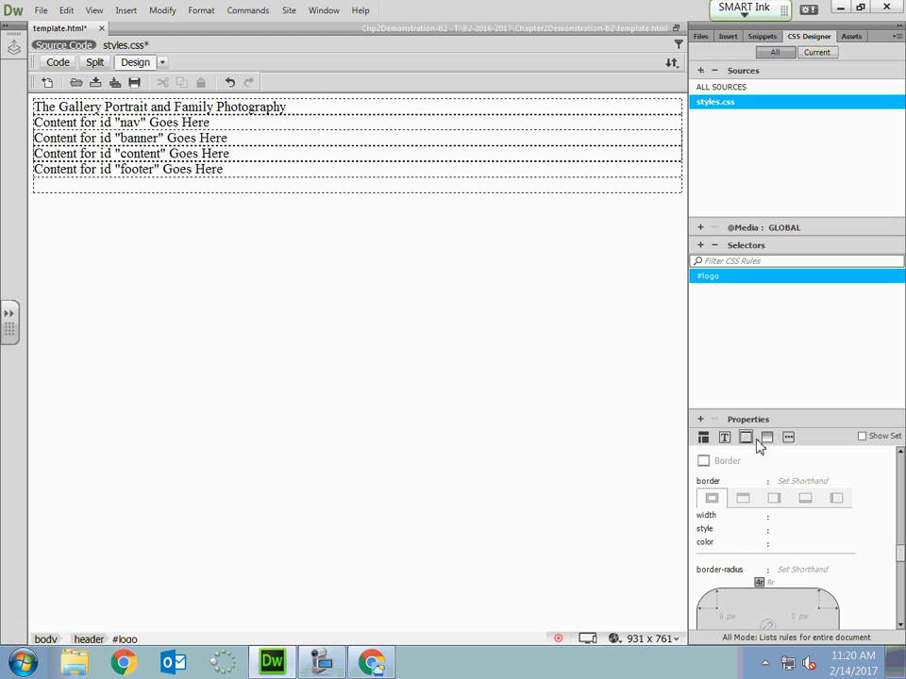
pyautogui.click(766, 437)
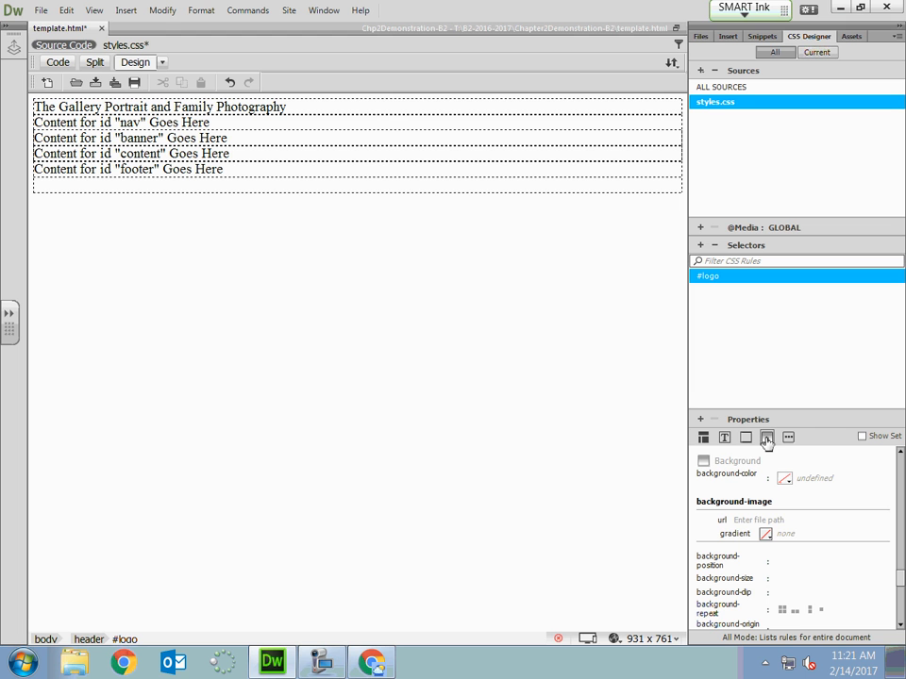
# Set the top and bottom padding of the #logo selector to 1 px each.
pyautogui.click(703, 438)
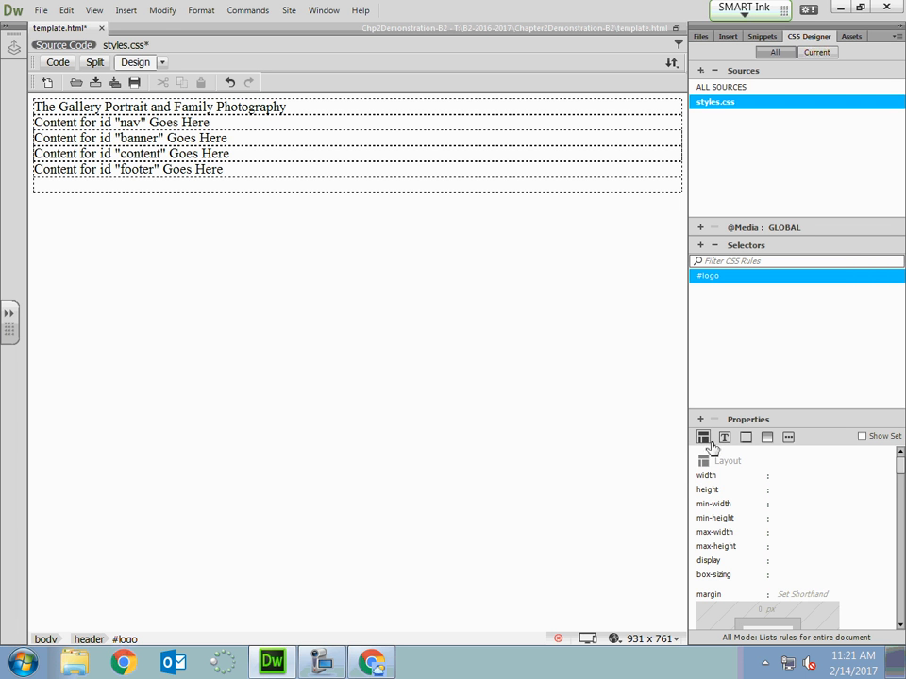
pyautogui.click(901, 625)
pyautogui.click(901, 624)
pyautogui.click(901, 624)
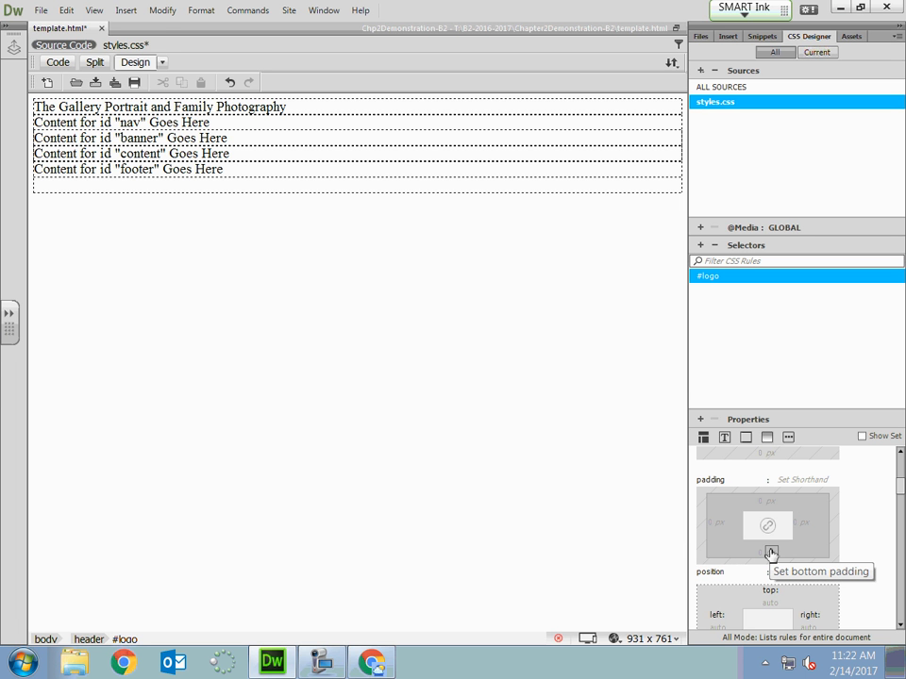
pyautogui.click(760, 501)
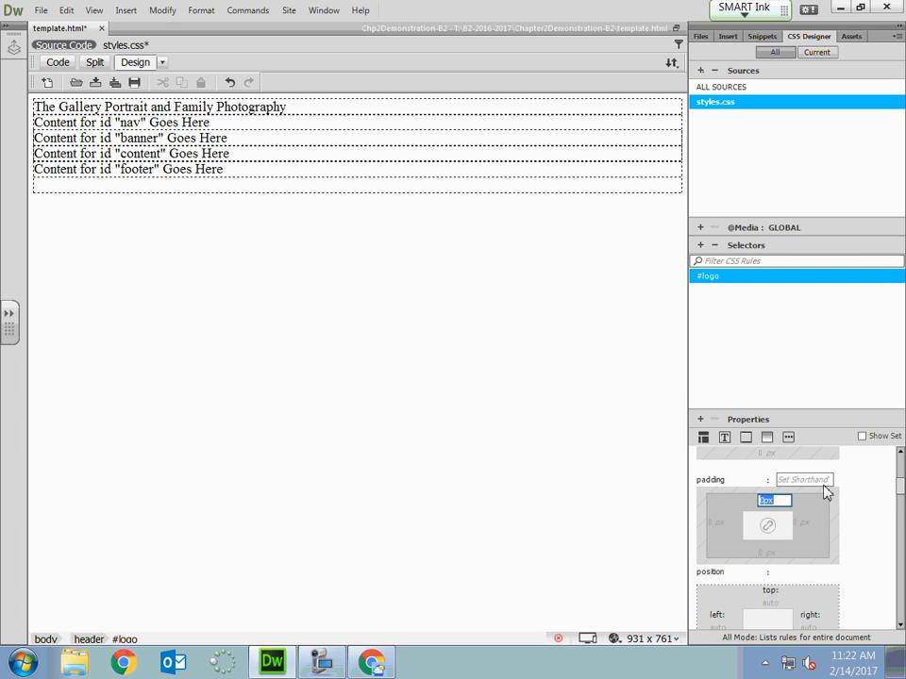
pyautogui.write('1')
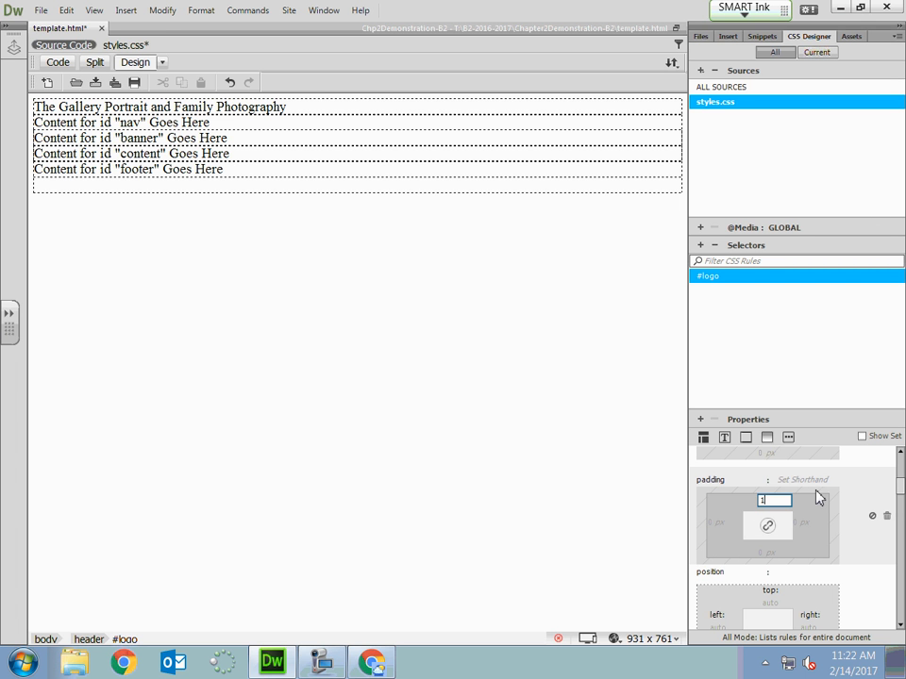
pyautogui.press('Return')
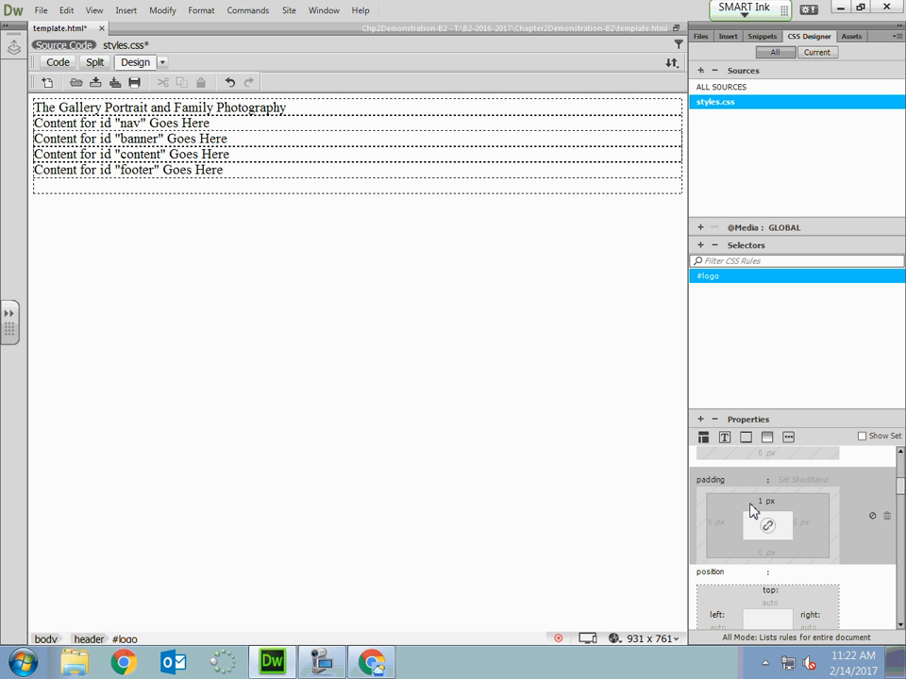
pyautogui.click(765, 553)
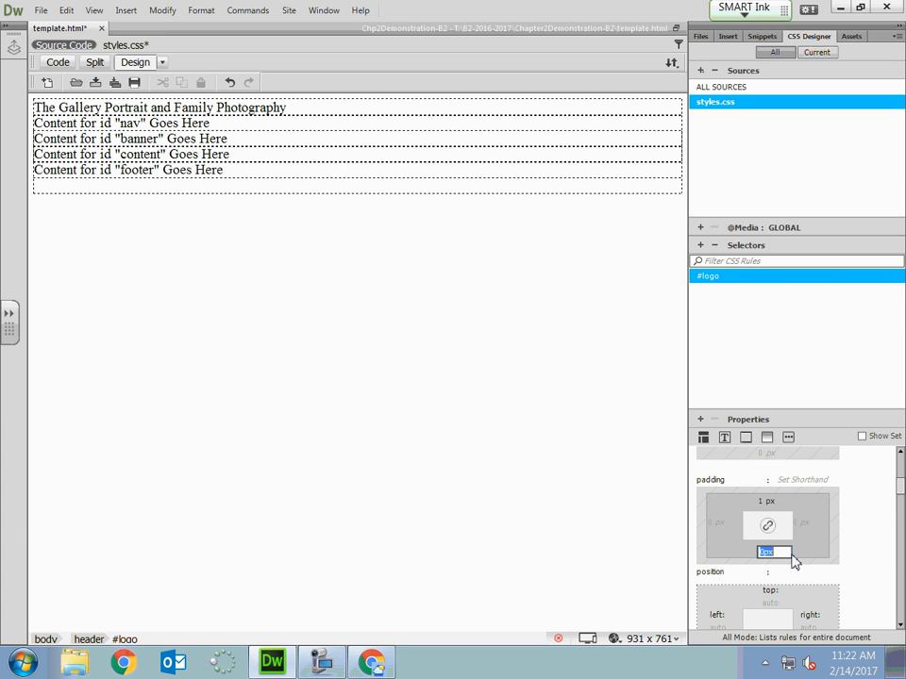
pyautogui.write('1')
pyautogui.press('Return')
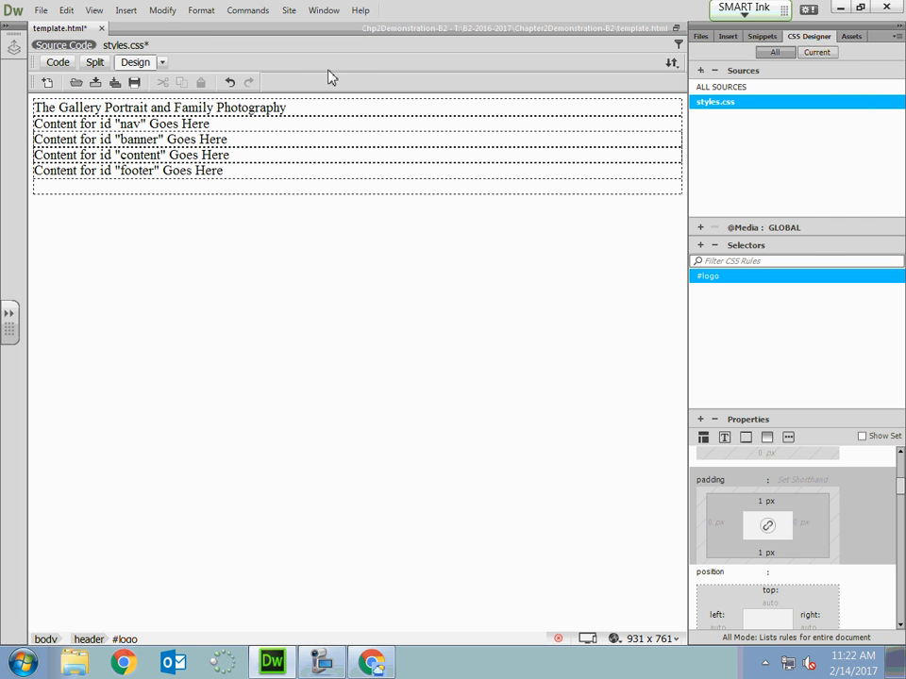
# Re-enter 1 px as #logo's top padding, review its unit options without changing them, and save all open files.
pyautogui.click(764, 504)
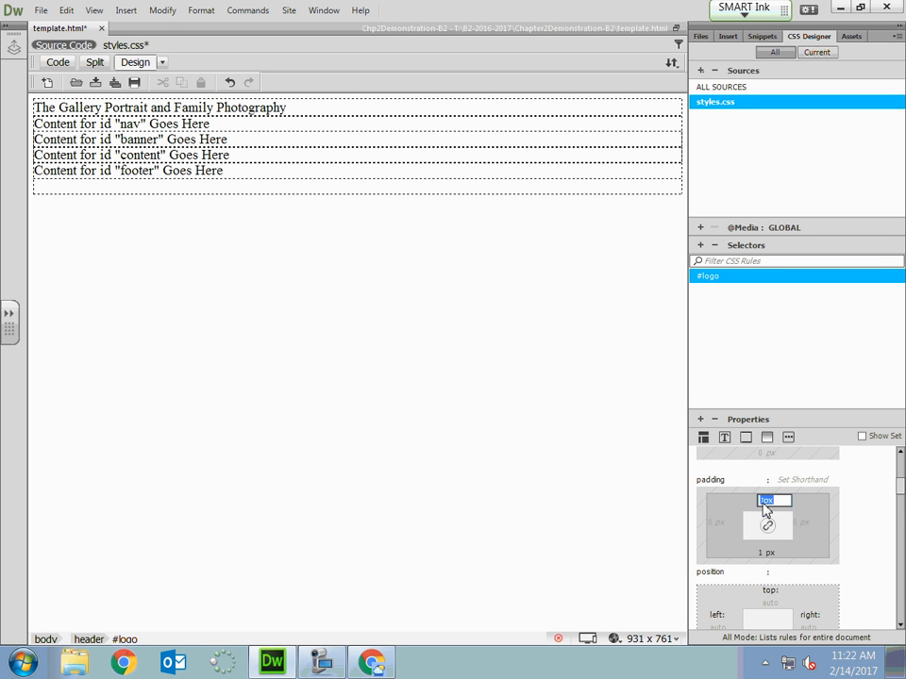
pyautogui.write('1')
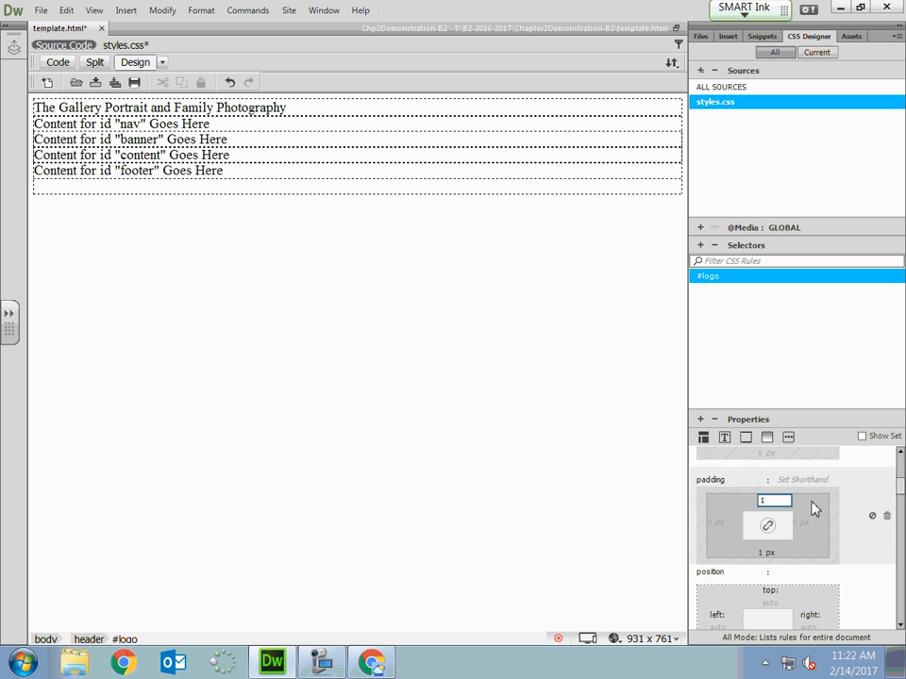
pyautogui.click(812, 504)
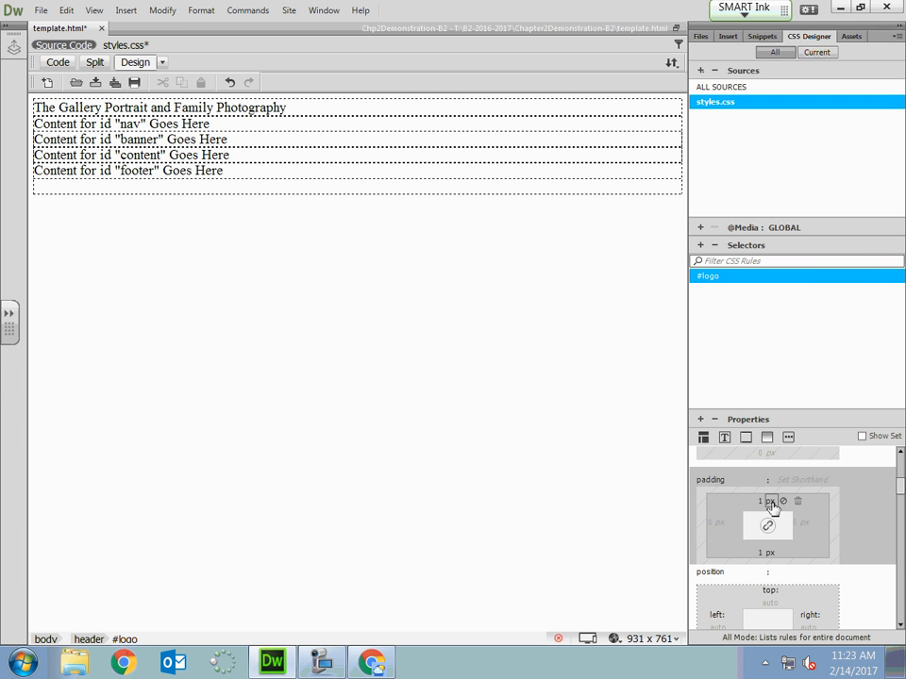
pyautogui.click(771, 502)
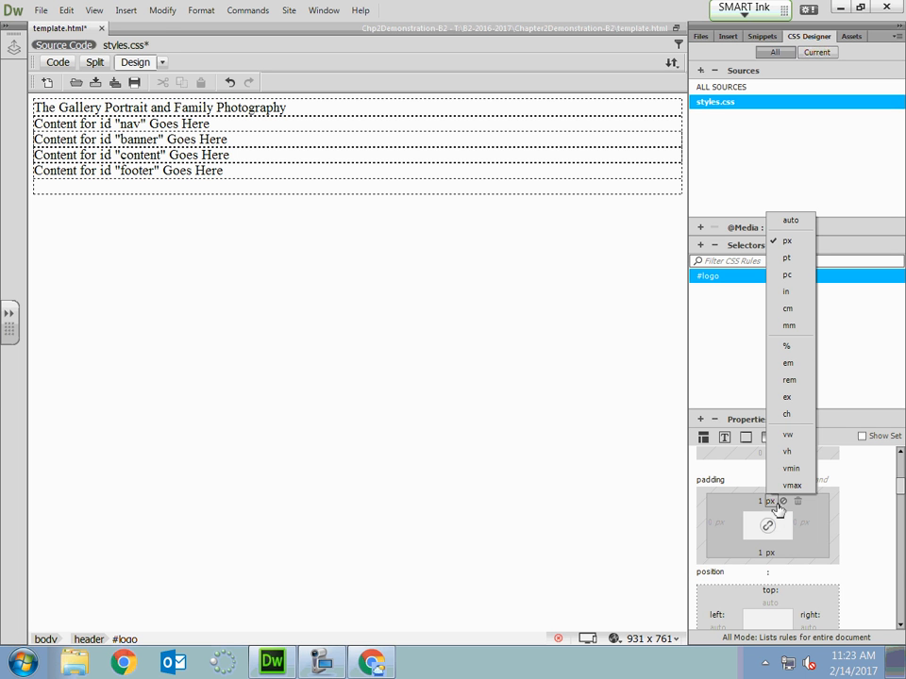
pyautogui.click(741, 557)
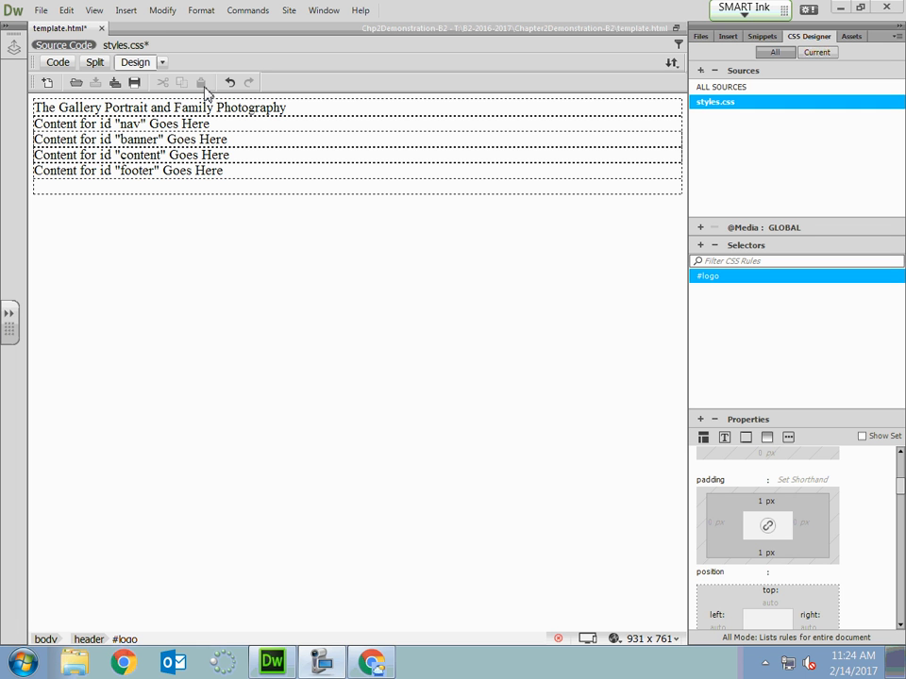
pyautogui.click(41, 11)
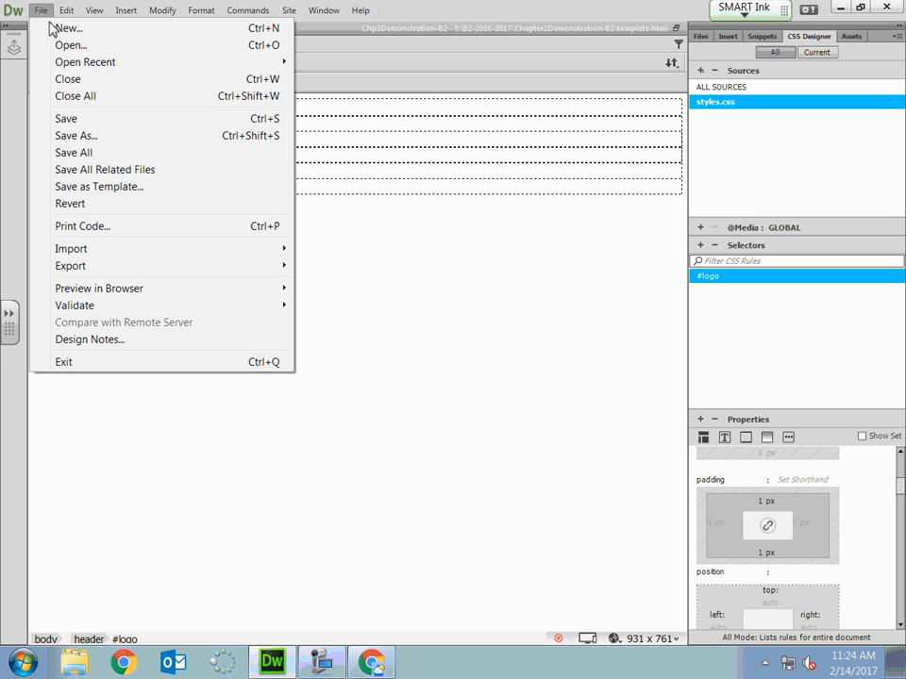
pyautogui.click(104, 154)
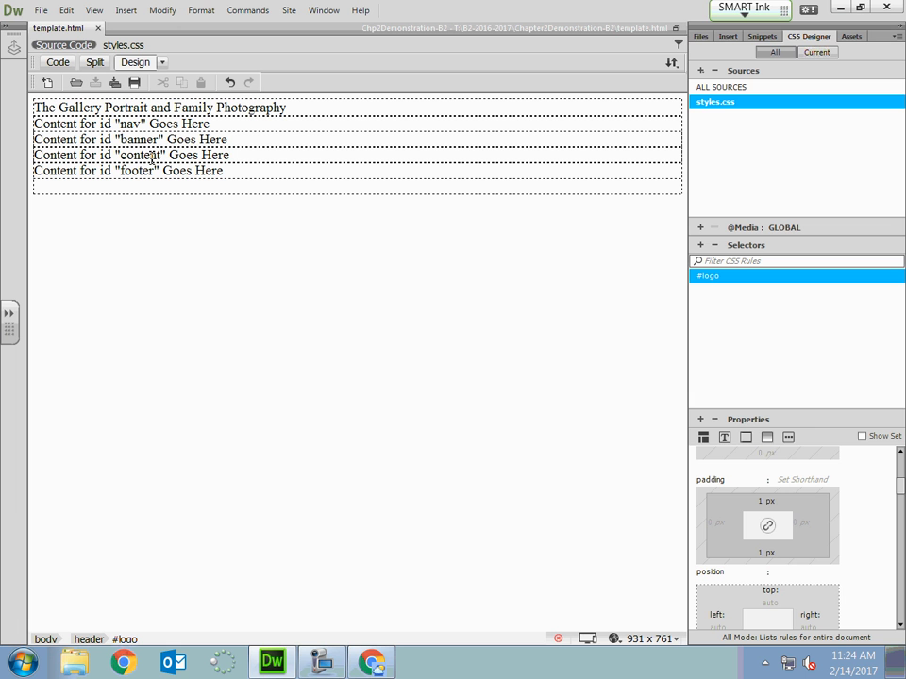
# Display the text properties of #logo and look through the font families on offer.
pyautogui.click(726, 440)
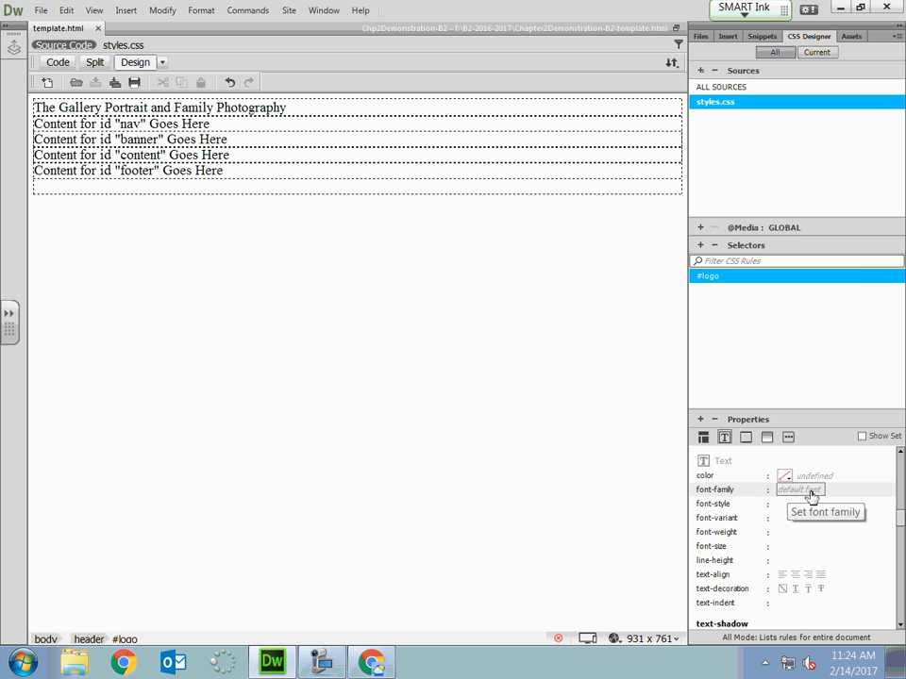
pyautogui.click(808, 491)
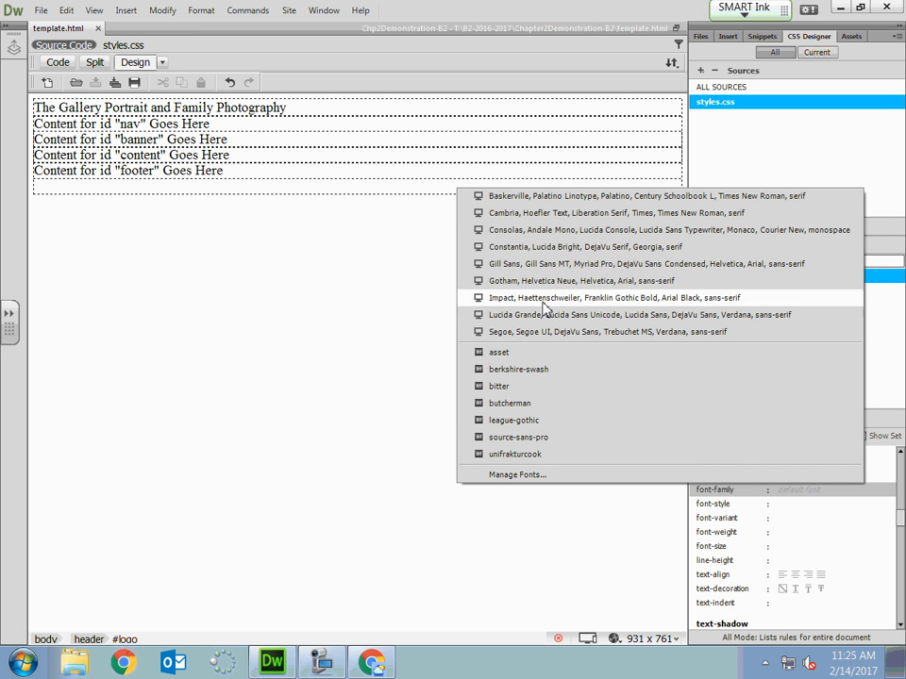
pyautogui.click(322, 661)
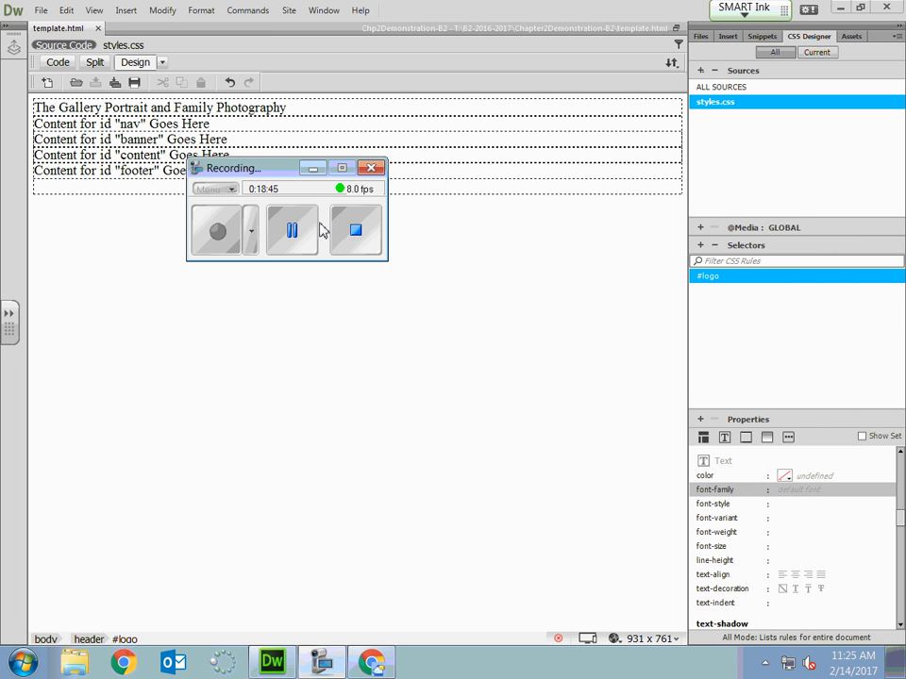
pyautogui.click(313, 172)
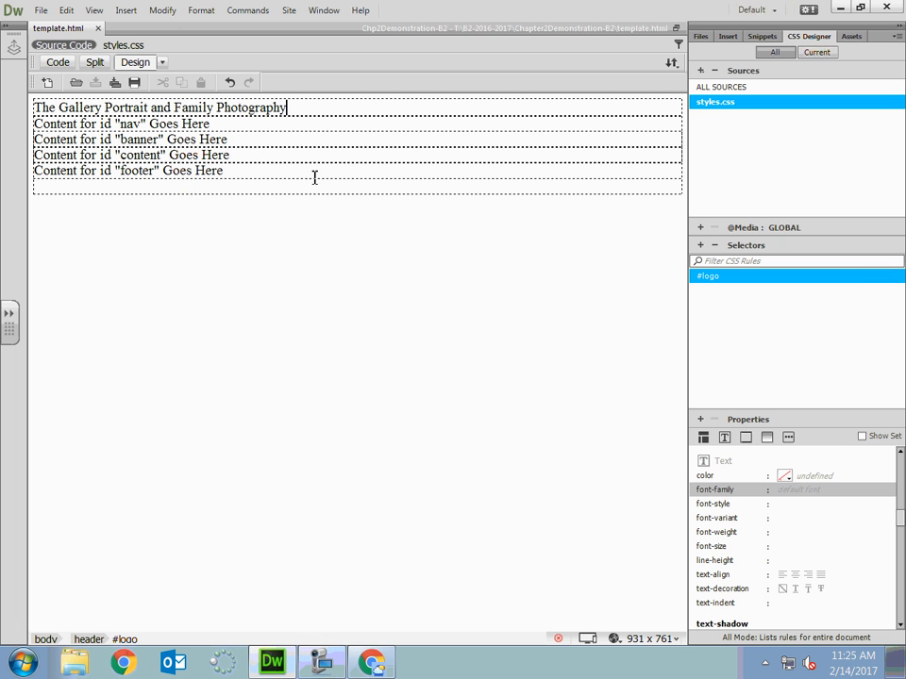
# Find the Dancing Script font in the Adobe Edge Web Fonts library by searching "danc" and add it to the available fonts.
pyautogui.click(797, 491)
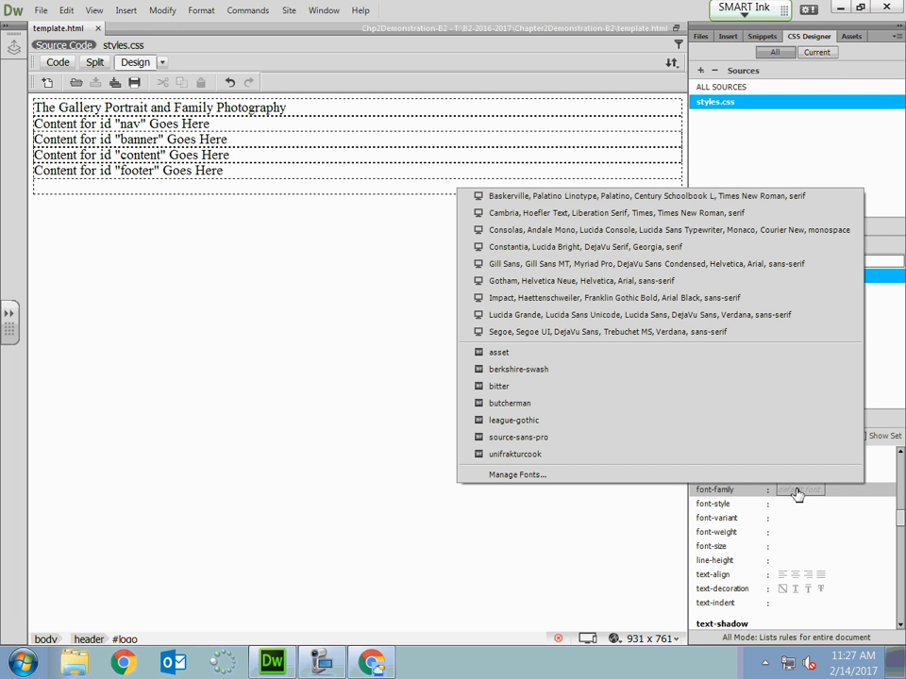
pyautogui.click(504, 476)
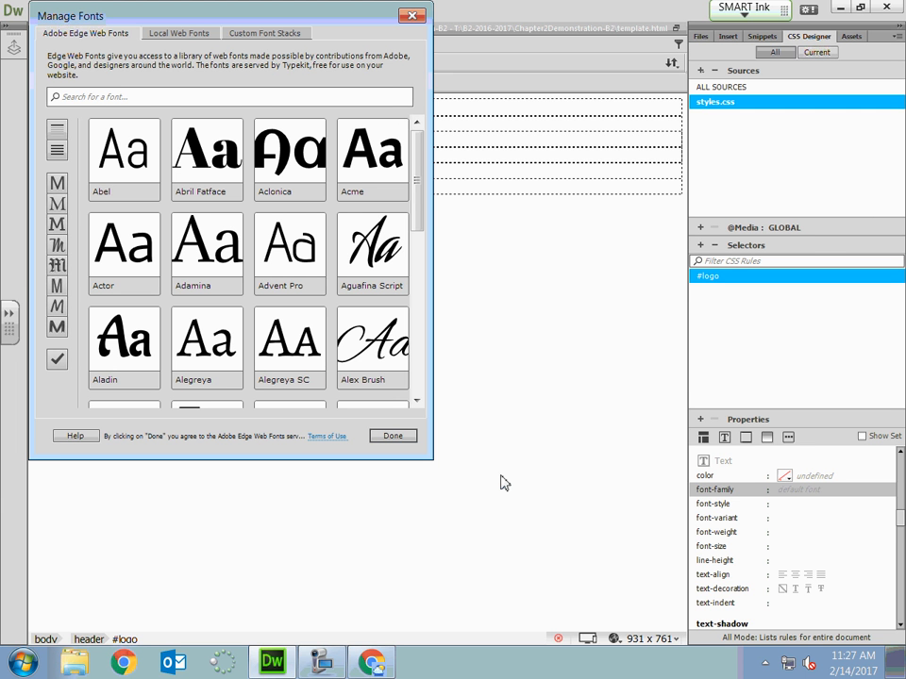
pyautogui.click(94, 92)
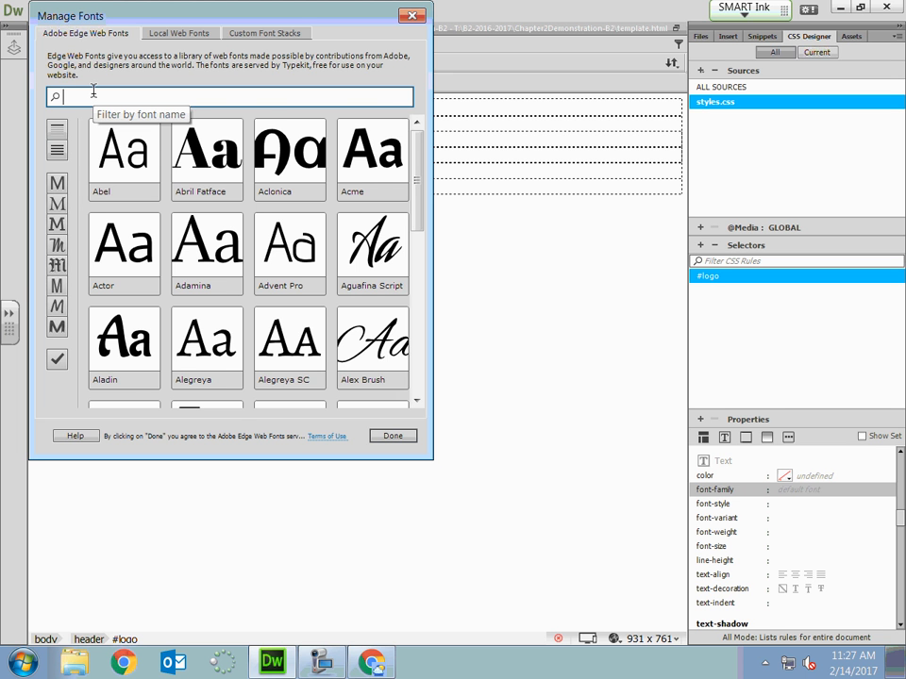
pyautogui.write('danc')
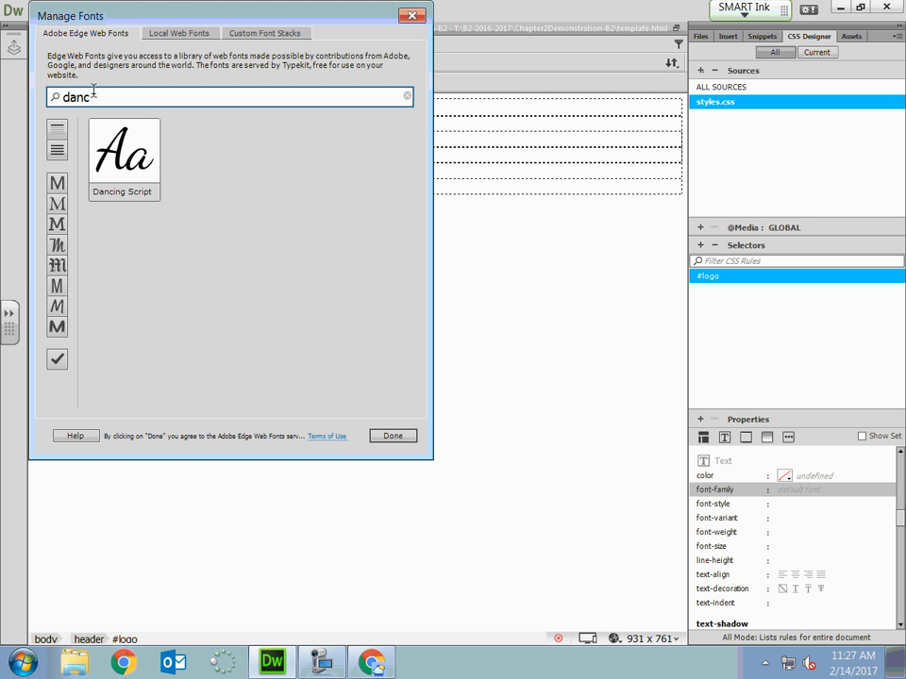
pyautogui.click(117, 159)
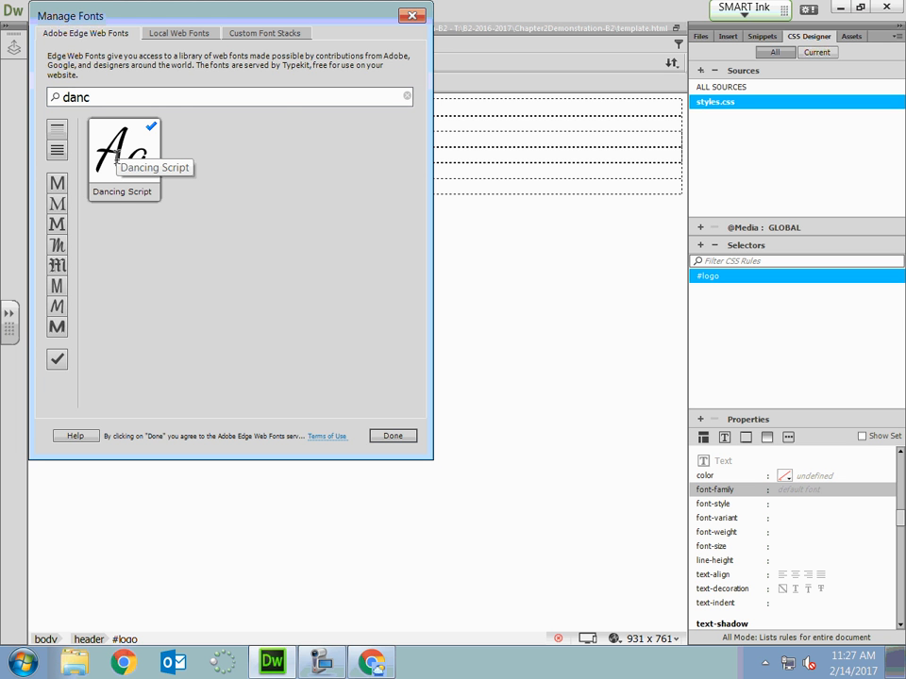
pyautogui.click(392, 436)
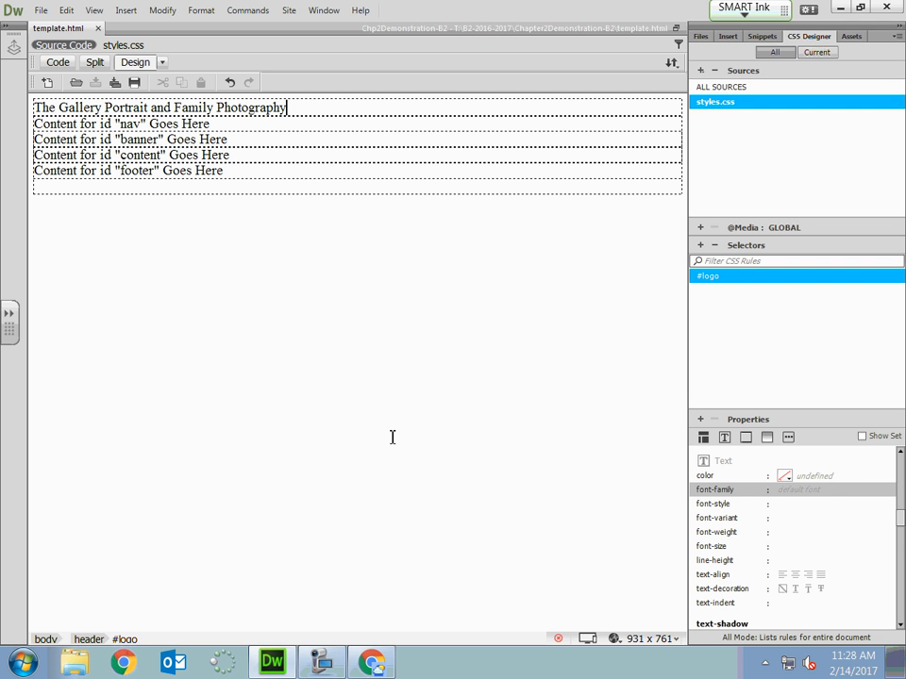
# Set the font-family of #logo to dancing-script and save all open files.
pyautogui.click(826, 505)
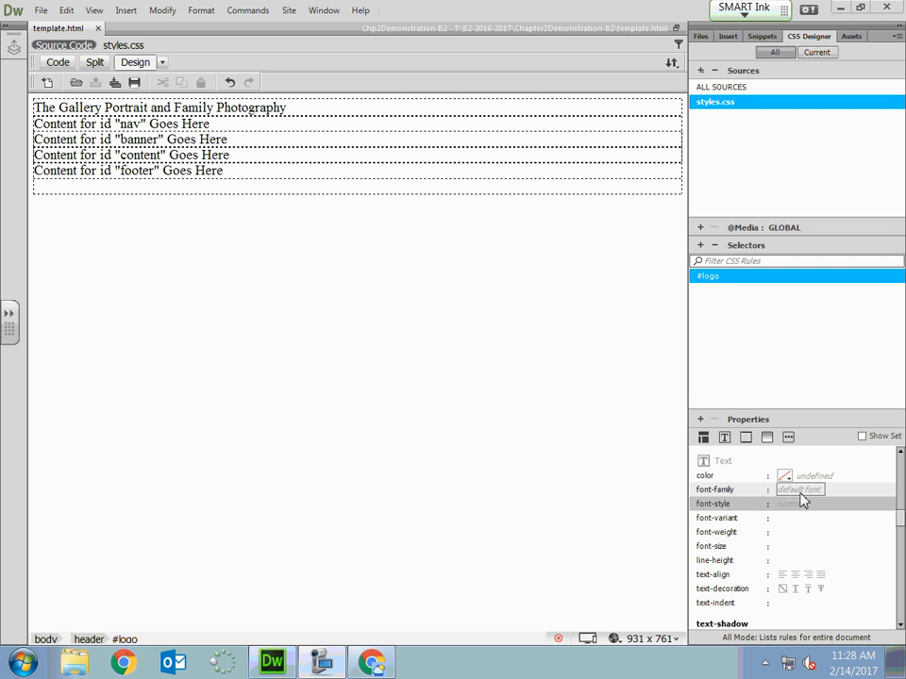
pyautogui.click(821, 495)
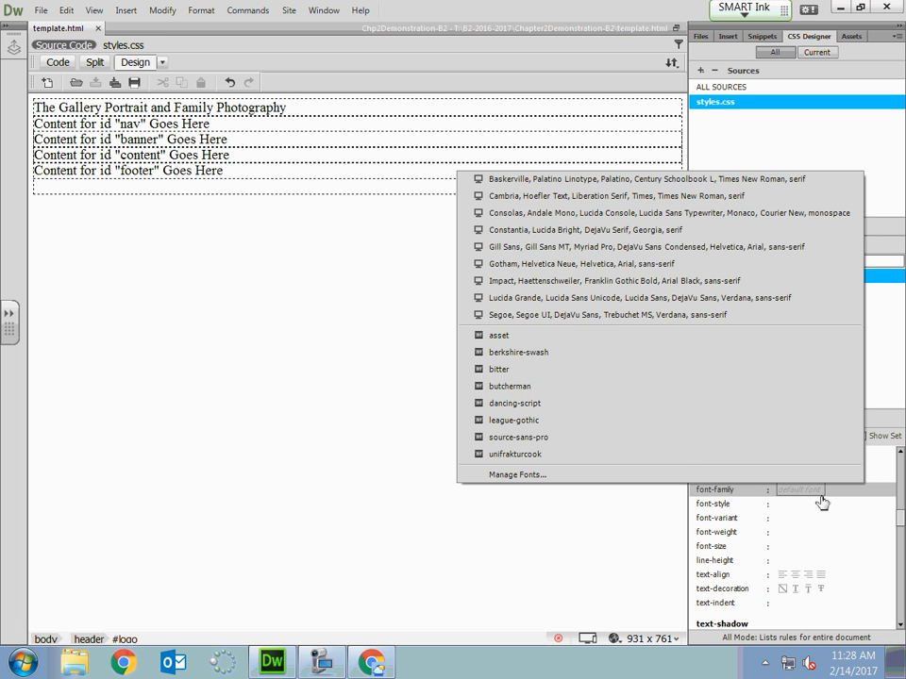
pyautogui.click(512, 403)
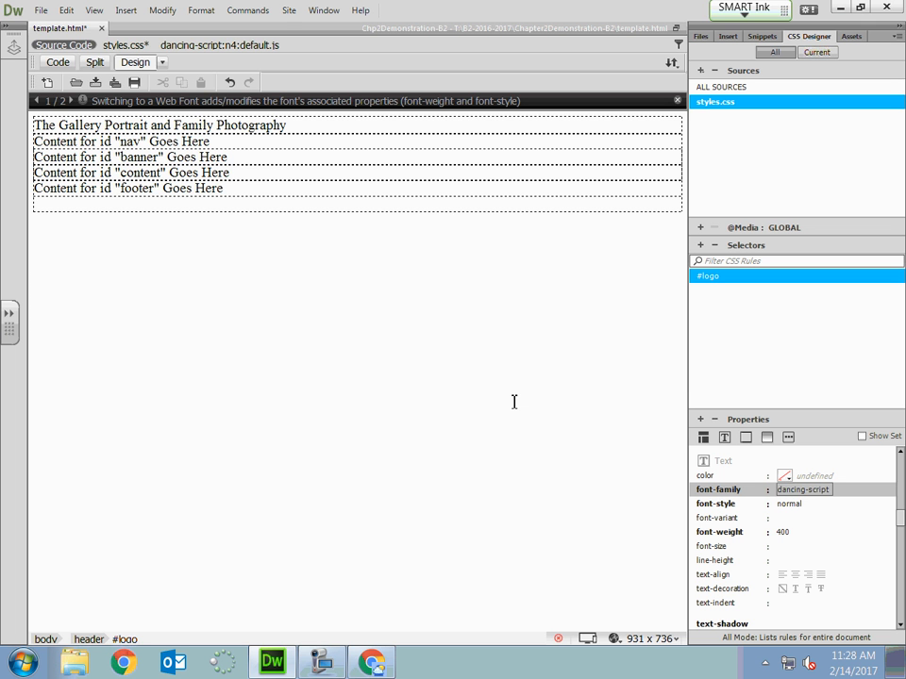
pyautogui.click(41, 11)
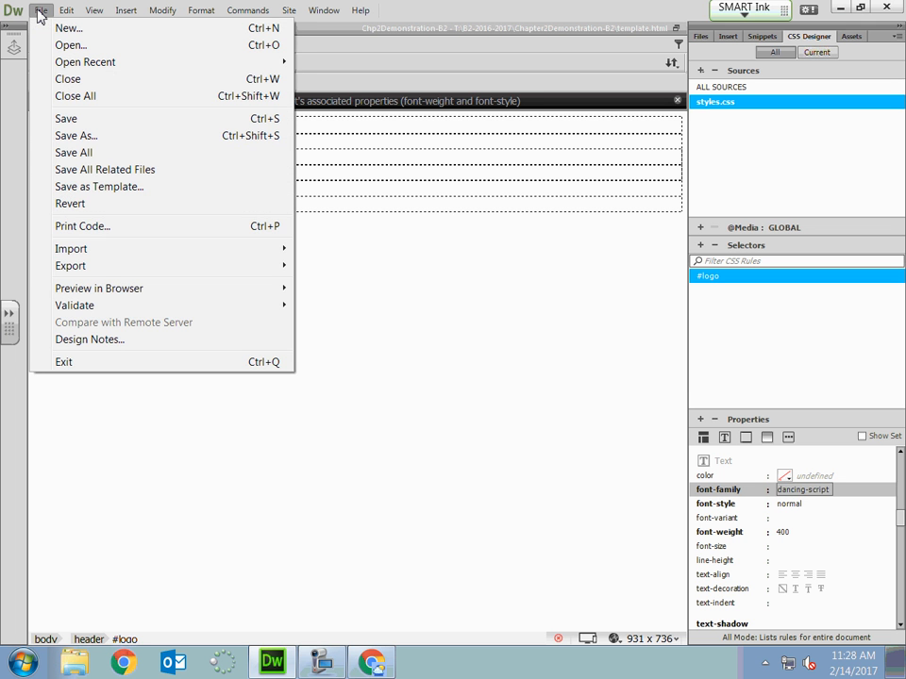
pyautogui.click(62, 152)
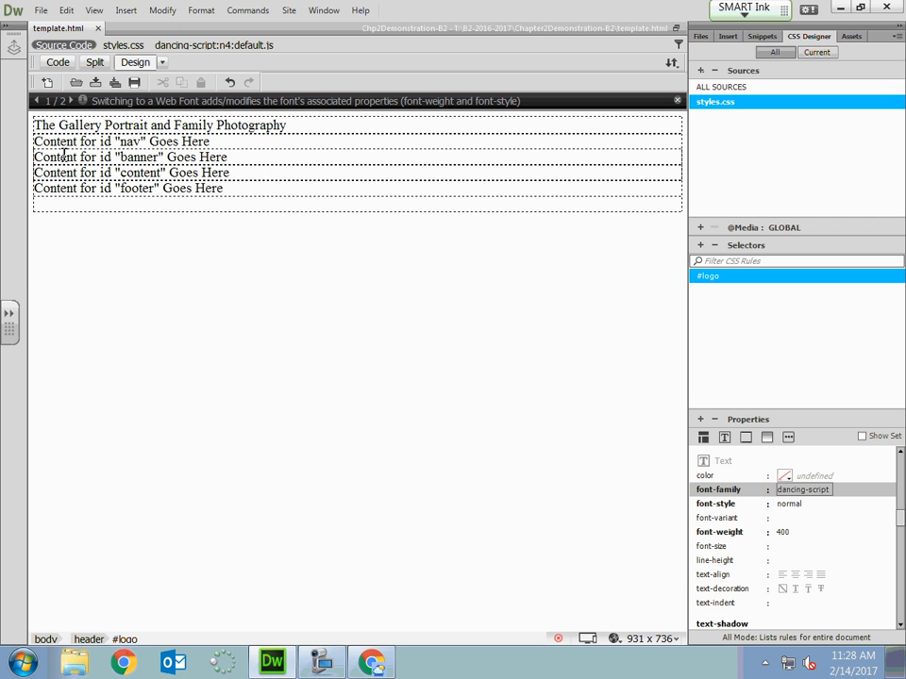
pyautogui.click(322, 664)
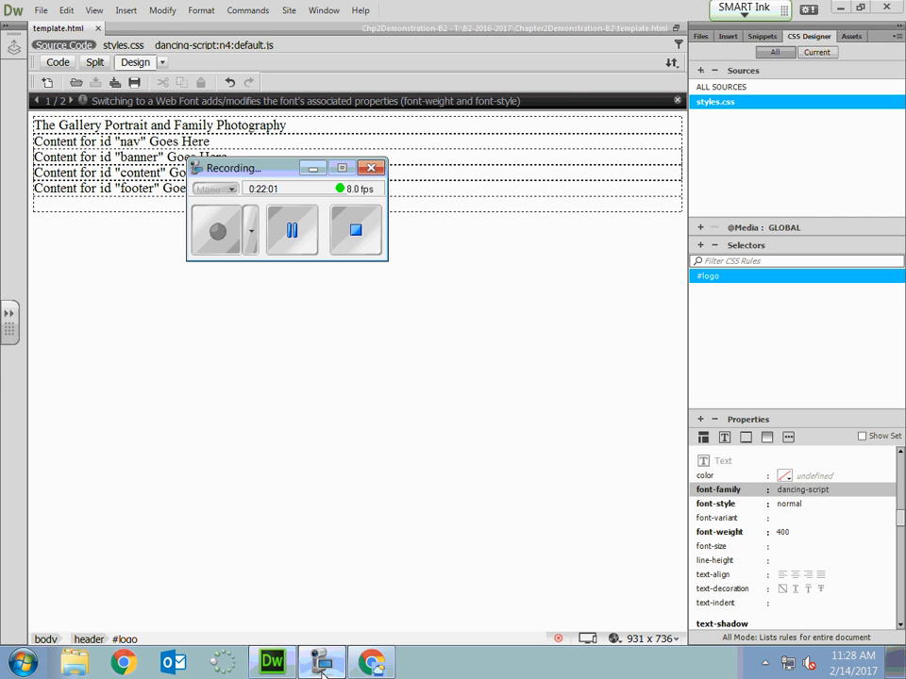